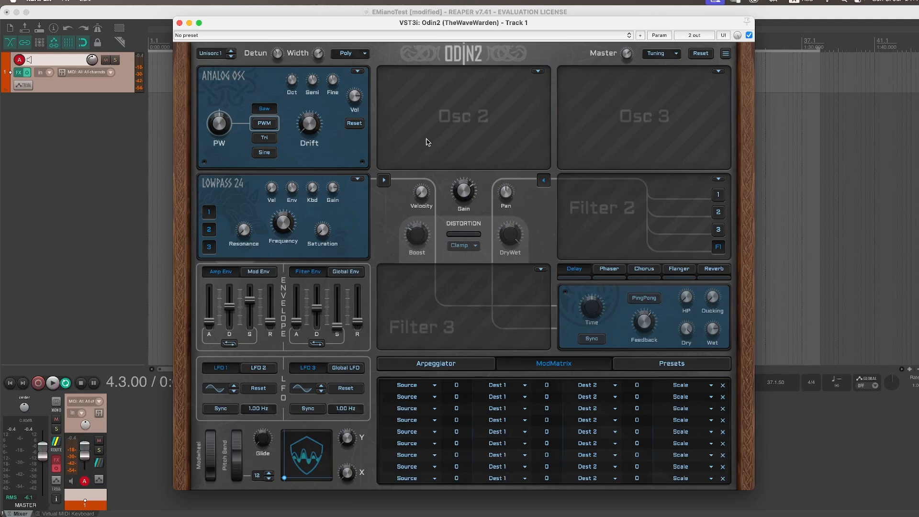
- Try the Chiptune Oscillator in the first slot and browse the available filter types, modulation sources and modulation destinations
{"action": "left_click", "coordinate": [357, 72]}
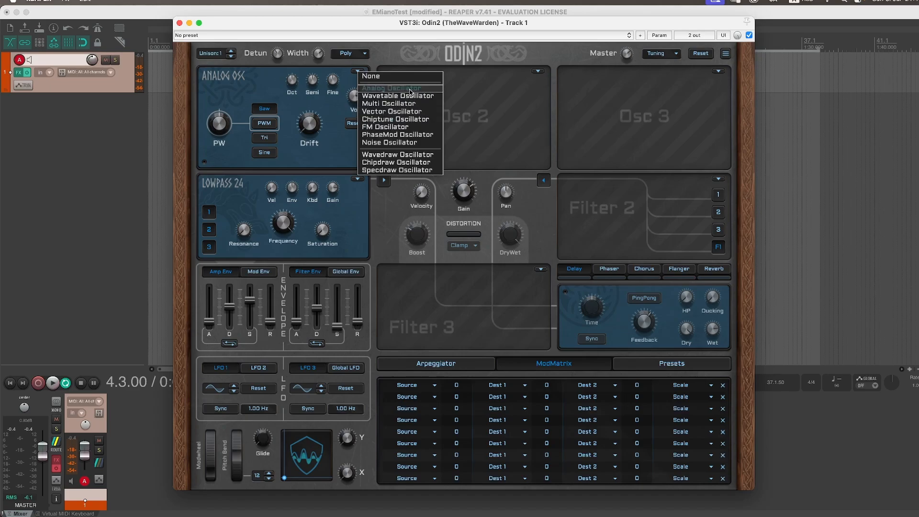
{"action": "left_click", "coordinate": [401, 123]}
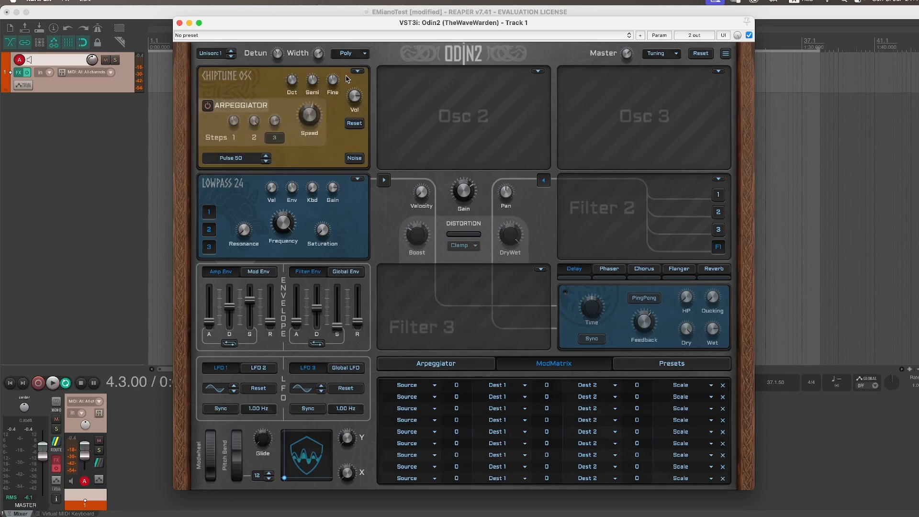
{"action": "left_click", "coordinate": [358, 181]}
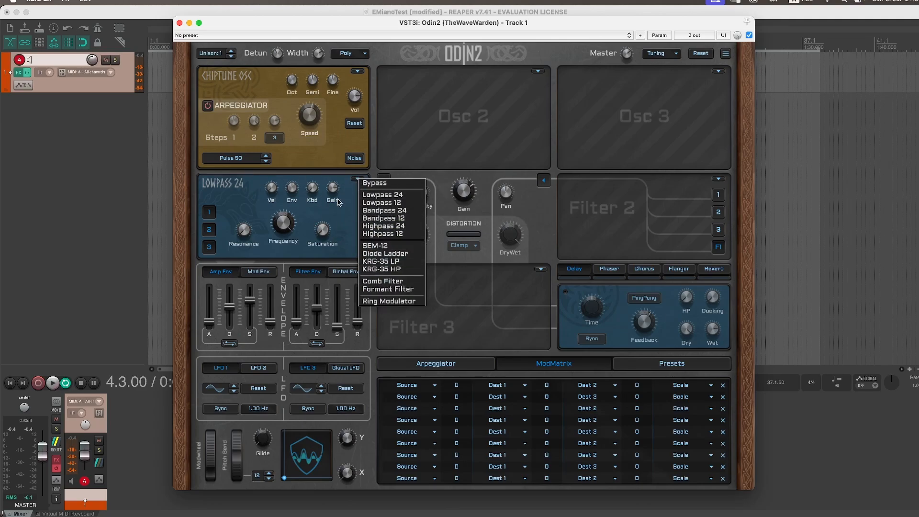
{"action": "left_click", "coordinate": [348, 198]}
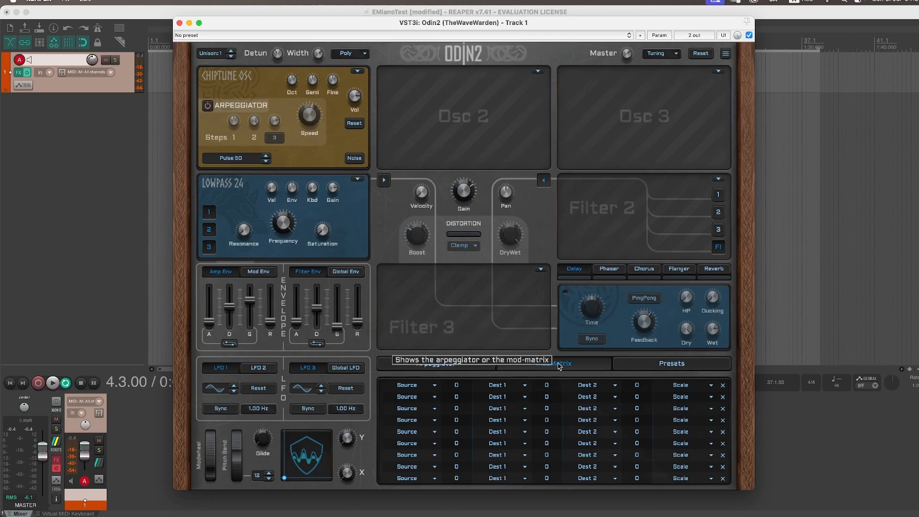
{"action": "left_click", "coordinate": [412, 386]}
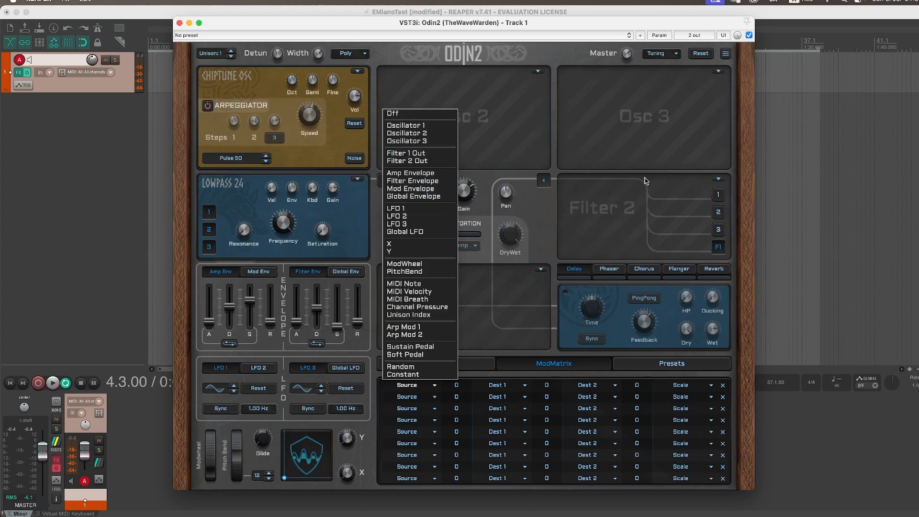
{"action": "left_click", "coordinate": [497, 386]}
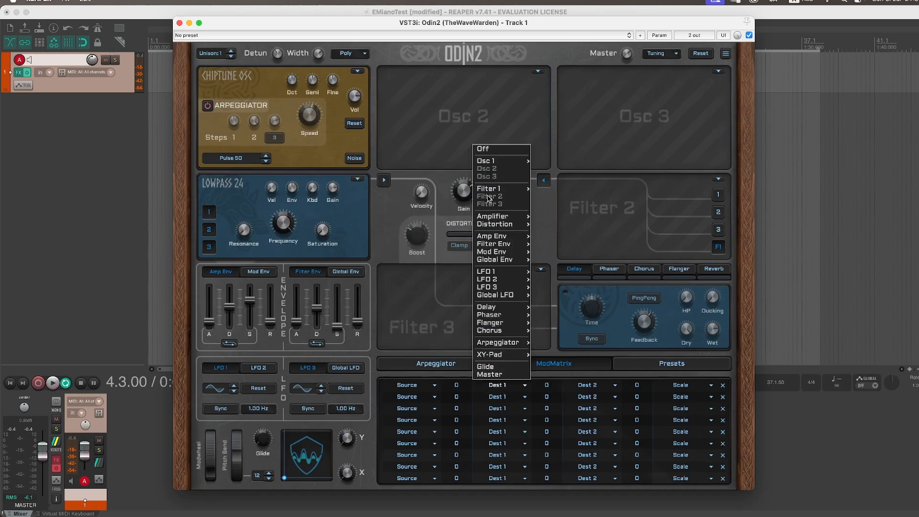
{"action": "left_click", "coordinate": [432, 377]}
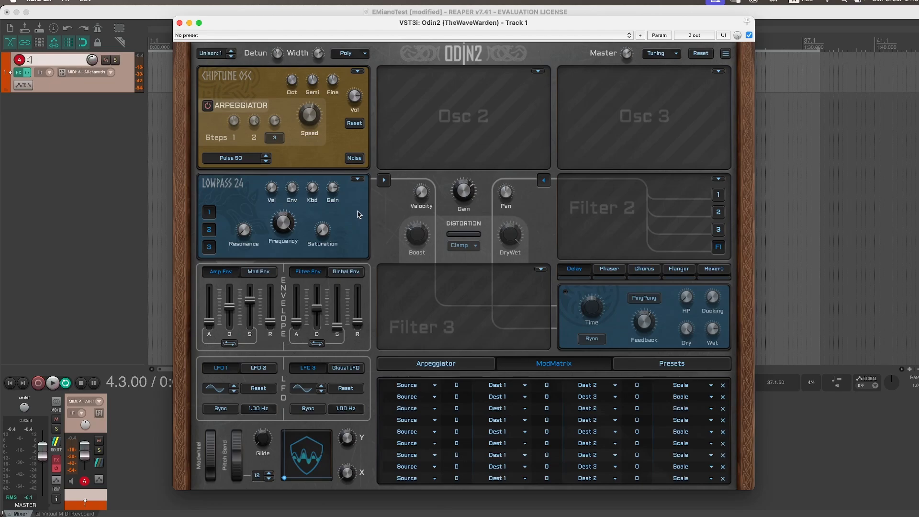
- Load a Noise Oscillator into the first oscillator slot
{"action": "left_click", "coordinate": [357, 71]}
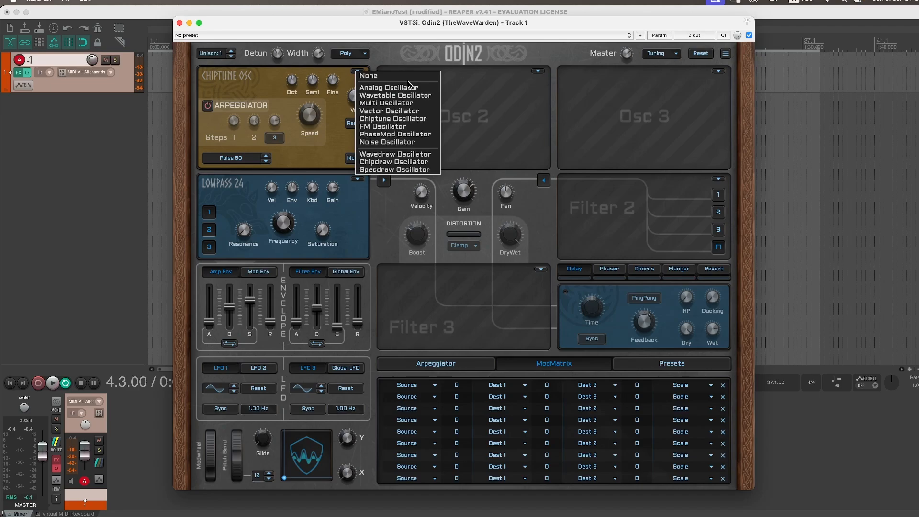
{"action": "left_click", "coordinate": [385, 142]}
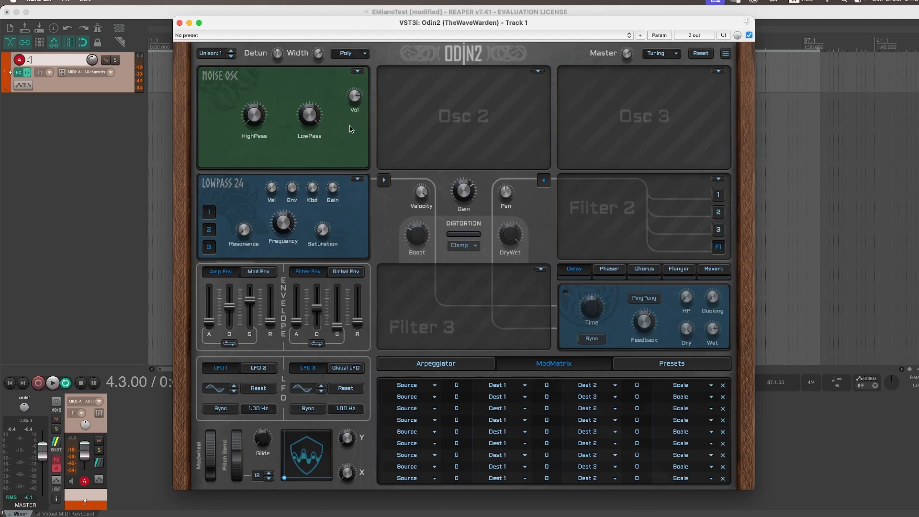
- Route the Mod Envelope to Osc1 Volume in the first modulation row and show the Mod Env controls
{"action": "left_click", "coordinate": [410, 385]}
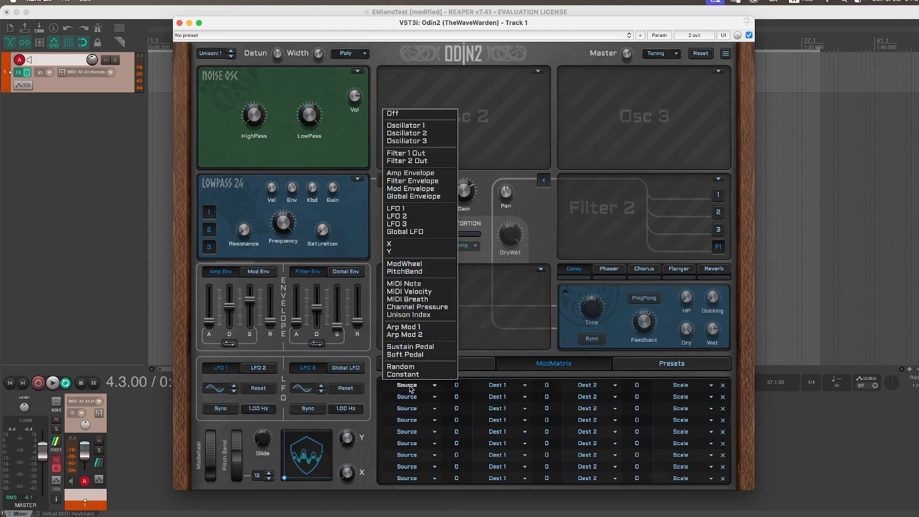
{"action": "left_click", "coordinate": [412, 189]}
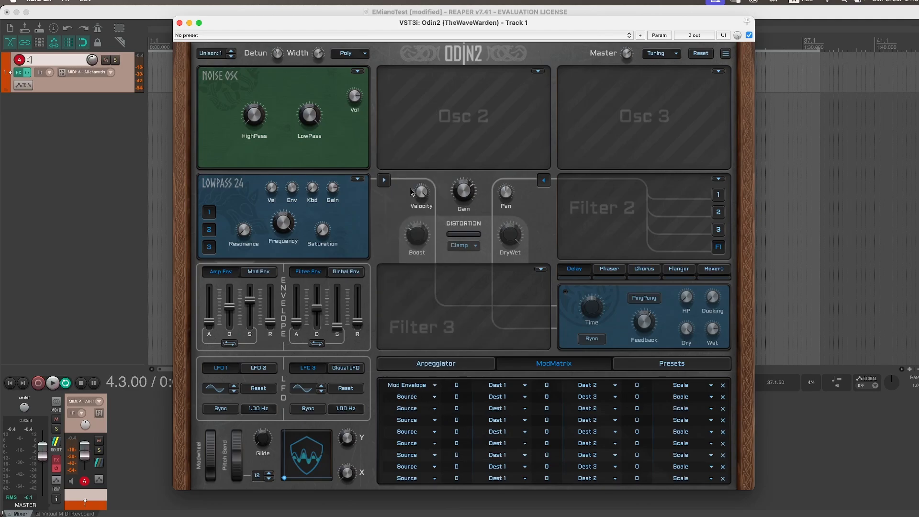
{"action": "left_click", "coordinate": [258, 273]}
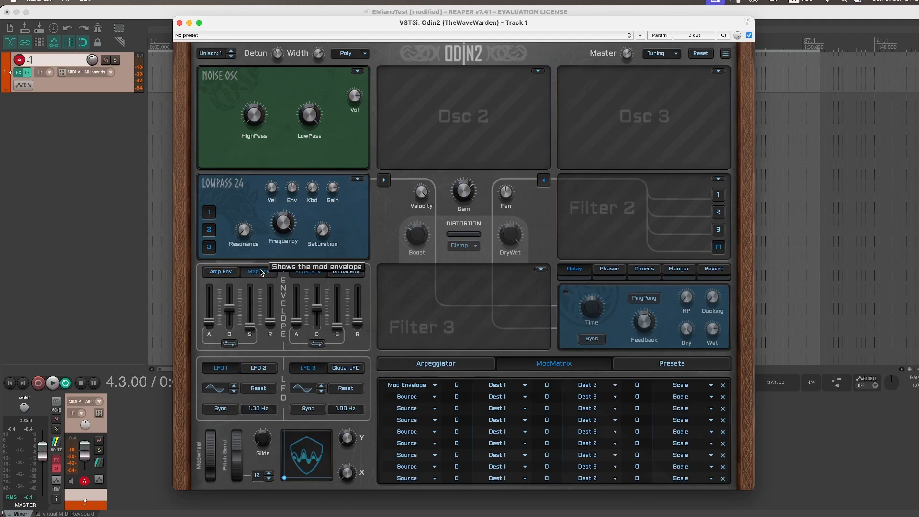
{"action": "left_click", "coordinate": [499, 385]}
{"action": "mouse_move", "coordinate": [513, 163]}
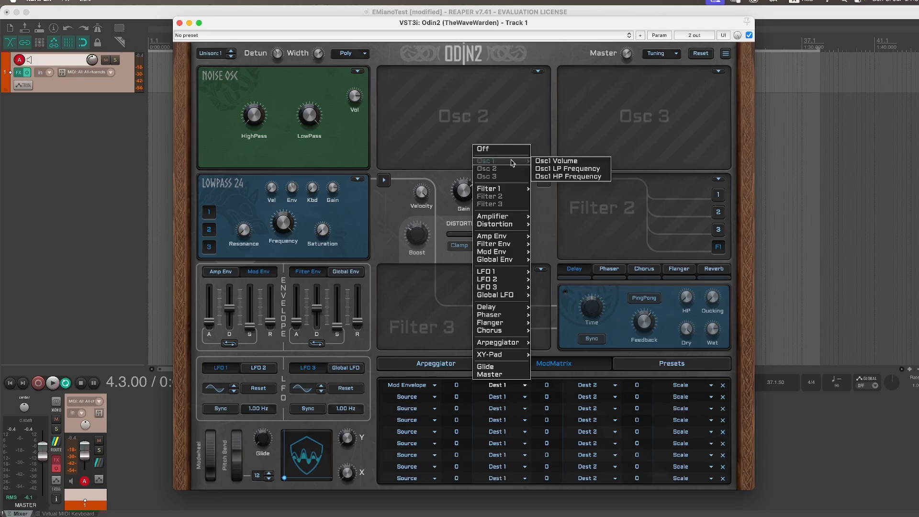
{"action": "left_click", "coordinate": [555, 161]}
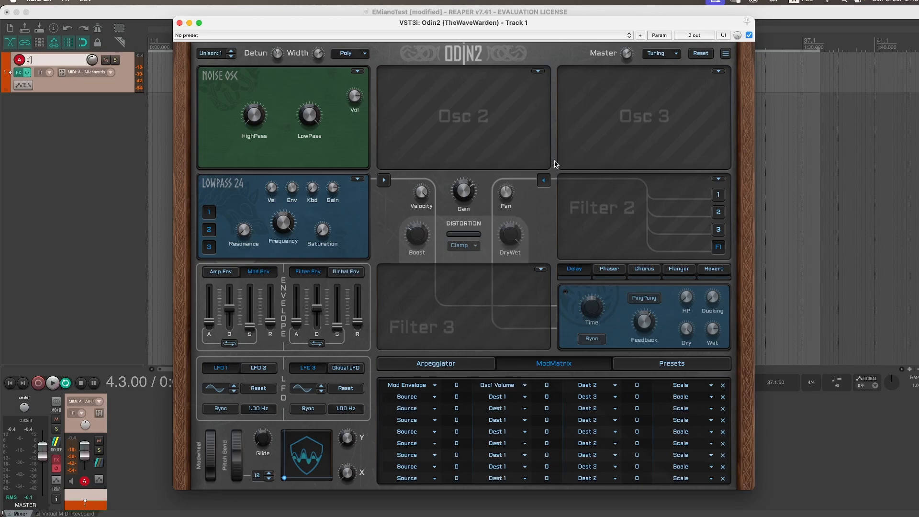
- Turn down the noise oscillator's volume and set the Mod Envelope's amount on Osc1 Volume to 89
{"action": "left_click_drag", "start_coordinate": [354, 96], "coordinate": [368, 255]}
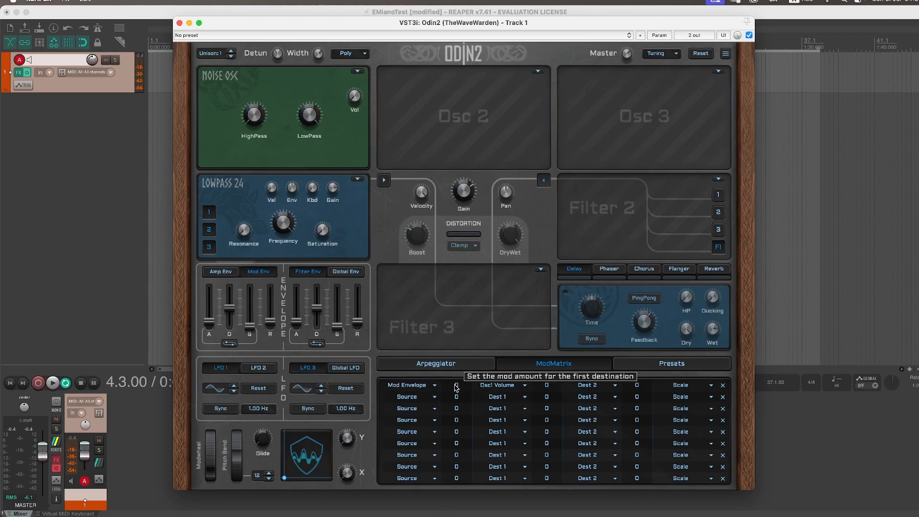
{"action": "left_click_drag", "start_coordinate": [456, 389], "coordinate": [461, 293]}
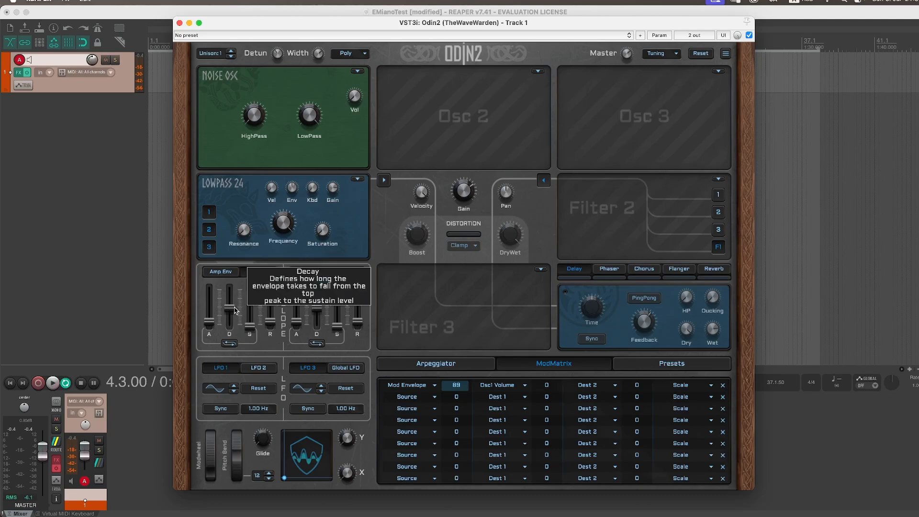
- Shorten the mod envelope's decay and attack so the noise becomes a brief burst
{"action": "left_click_drag", "start_coordinate": [229, 309], "coordinate": [231, 324]}
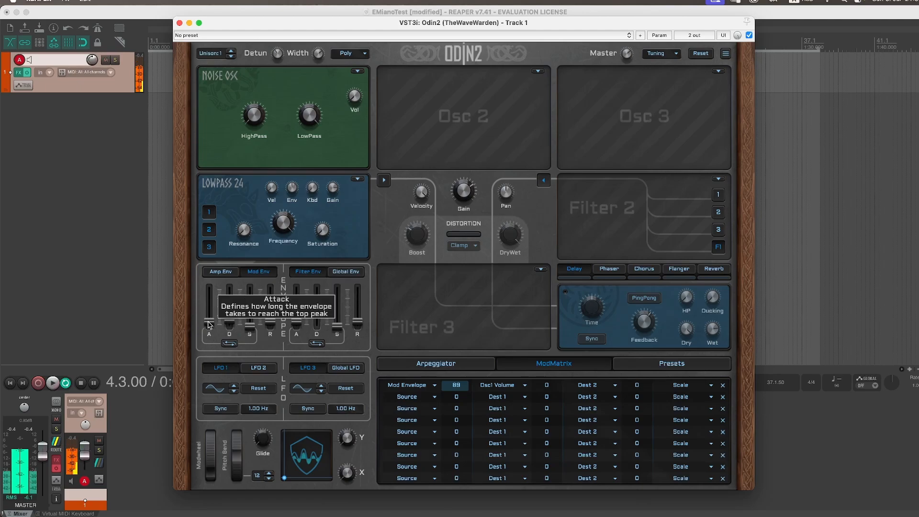
{"action": "left_click", "coordinate": [209, 324]}
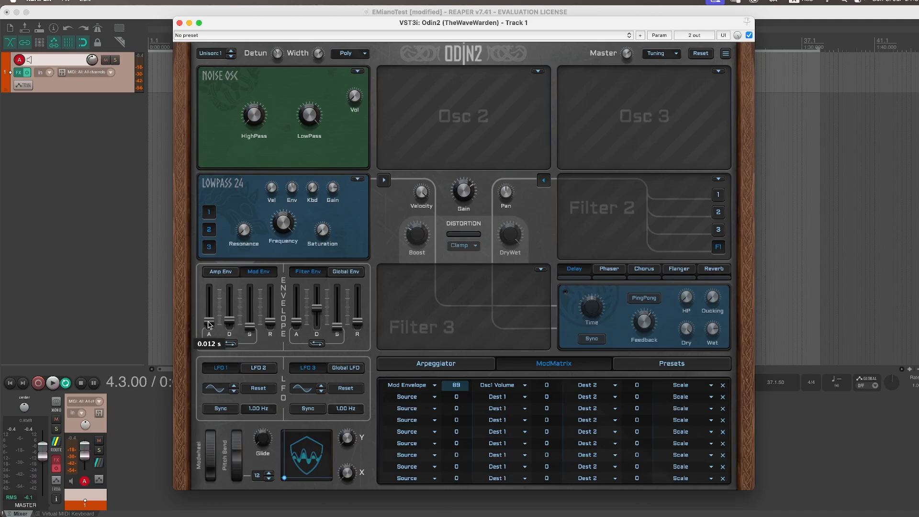
{"action": "mouse_move", "coordinate": [209, 324]}
{"action": "left_mouse_down"}
{"action": "mouse_move", "coordinate": [210, 348]}
{"action": "mouse_move", "coordinate": [211, 337]}
{"action": "left_mouse_up"}
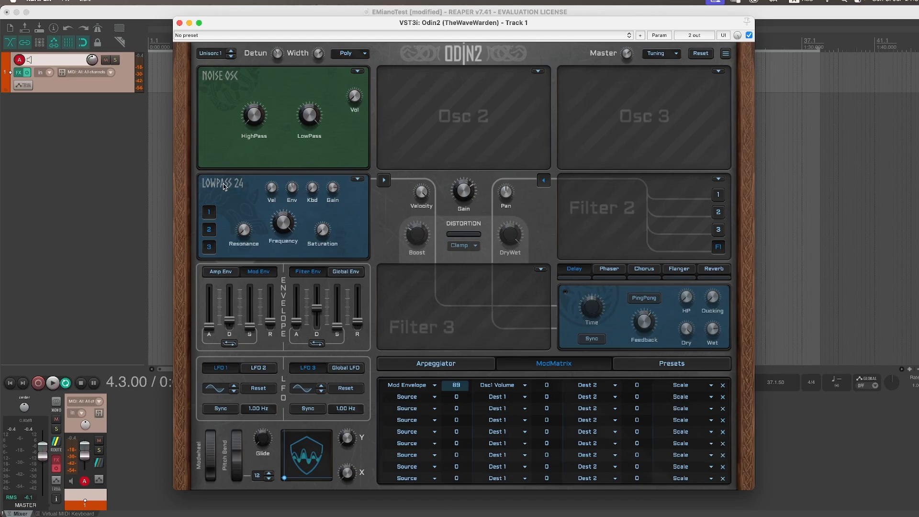
- Replace the first filter with a Comb Filter and raise its Kbd amount so it tracks the keyboard
{"action": "left_click", "coordinate": [358, 179]}
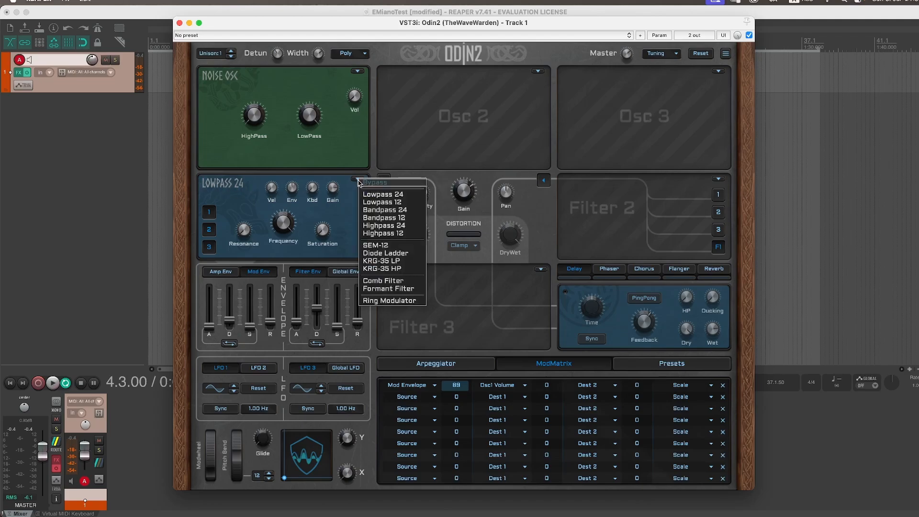
{"action": "left_click", "coordinate": [380, 282]}
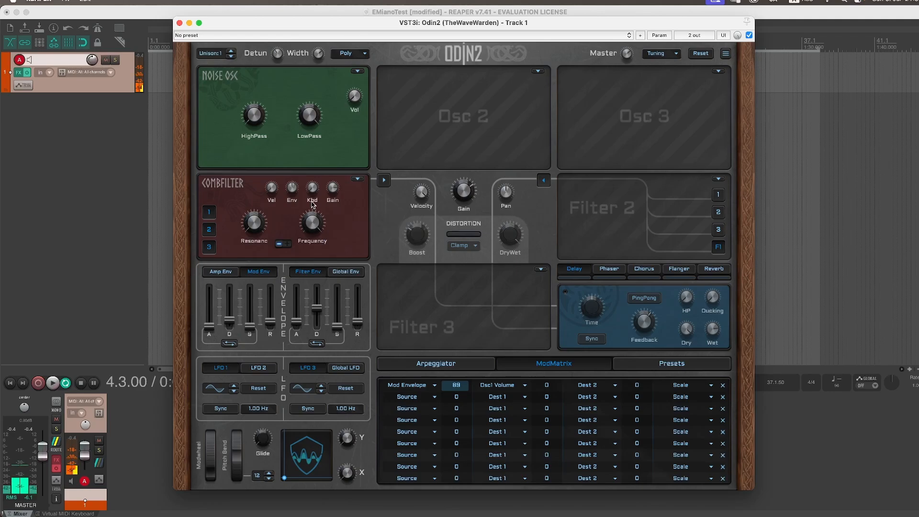
{"action": "left_click_drag", "start_coordinate": [313, 190], "coordinate": [332, 18]}
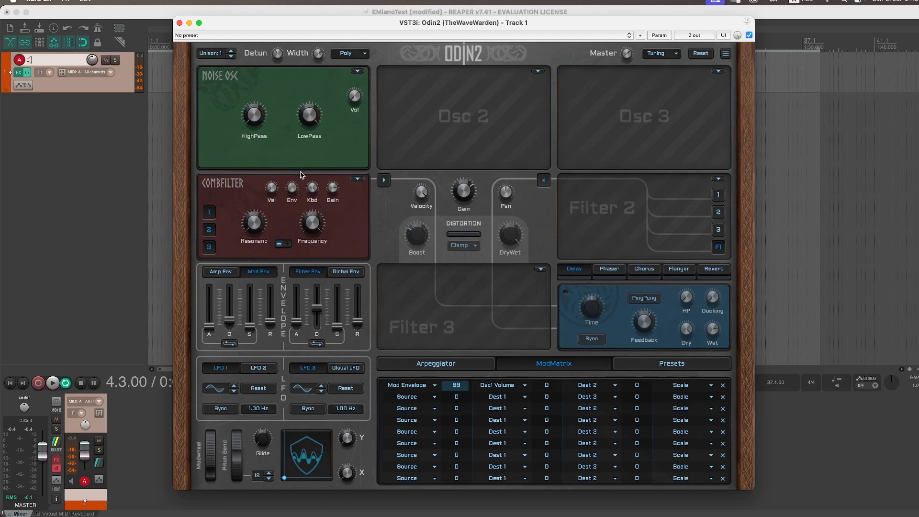
{"action": "left_click_drag", "start_coordinate": [311, 187], "coordinate": [317, 148]}
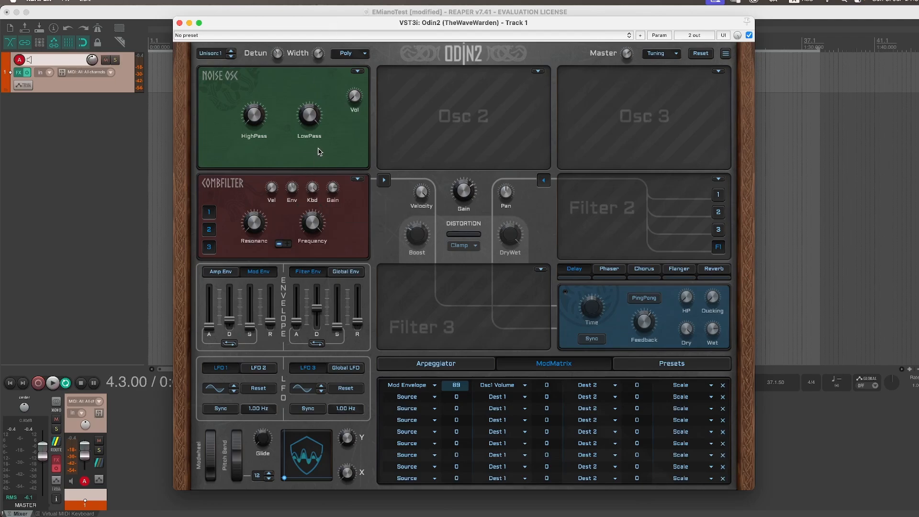
- Set the comb filter's frequency to 55 Hz and raise its resonance
{"action": "left_click_drag", "start_coordinate": [312, 218], "coordinate": [315, 228]}
{"action": "double_click", "coordinate": [315, 227]}
{"action": "type", "text": "55"}
{"action": "key", "text": "Return"}
{"action": "left_click_drag", "start_coordinate": [253, 223], "coordinate": [262, 102]}
- Compare the comb filter's add and subtract feedback modes, returning to the original mode
{"action": "left_click", "coordinate": [287, 245]}
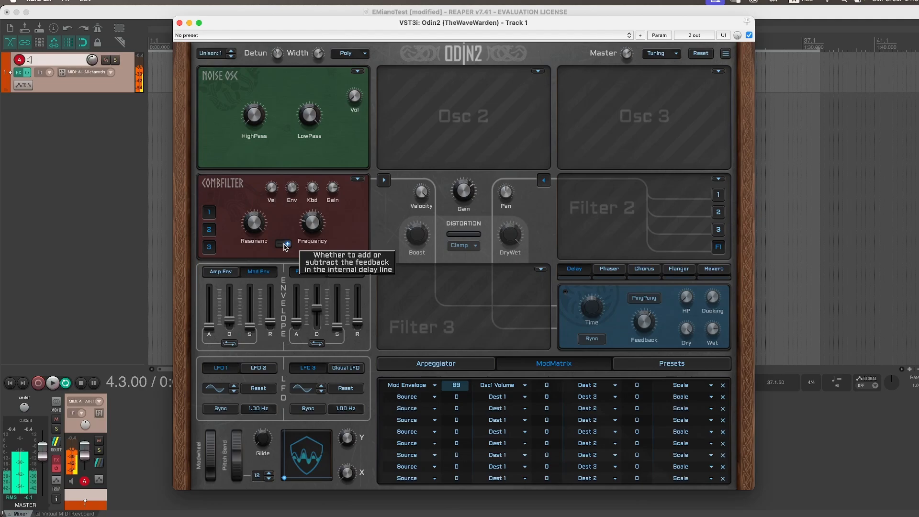
{"action": "left_click", "coordinate": [281, 245]}
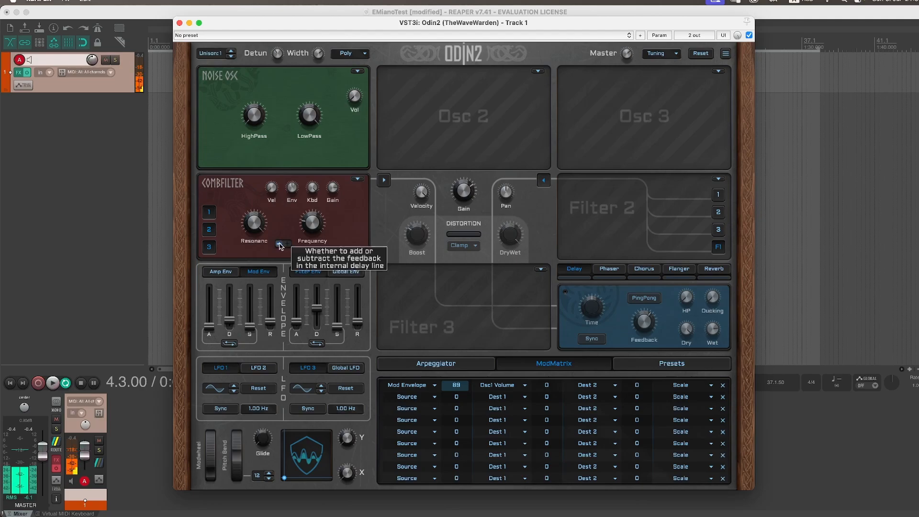
{"action": "left_click", "coordinate": [286, 245]}
{"action": "left_click", "coordinate": [286, 245]}
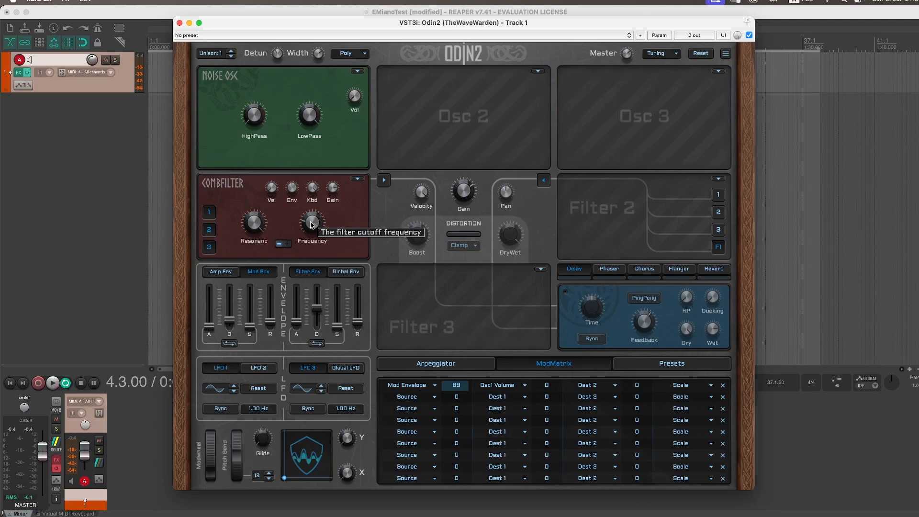
- Lower the comb filter's frequency further by routing Constant to Filter1 Frequency in the second modulation row with an amount of -50
{"action": "left_click", "coordinate": [311, 225]}
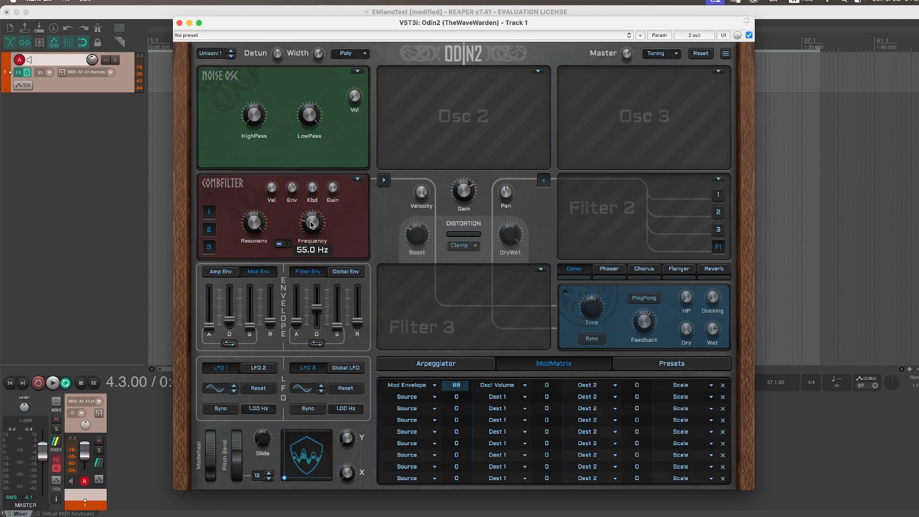
{"action": "left_click_drag", "start_coordinate": [311, 225], "coordinate": [319, 245]}
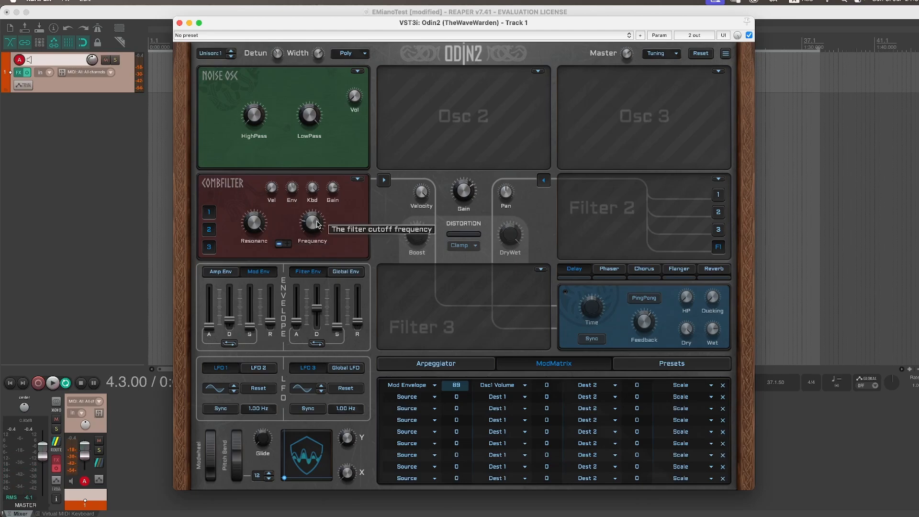
{"action": "left_click", "coordinate": [400, 400]}
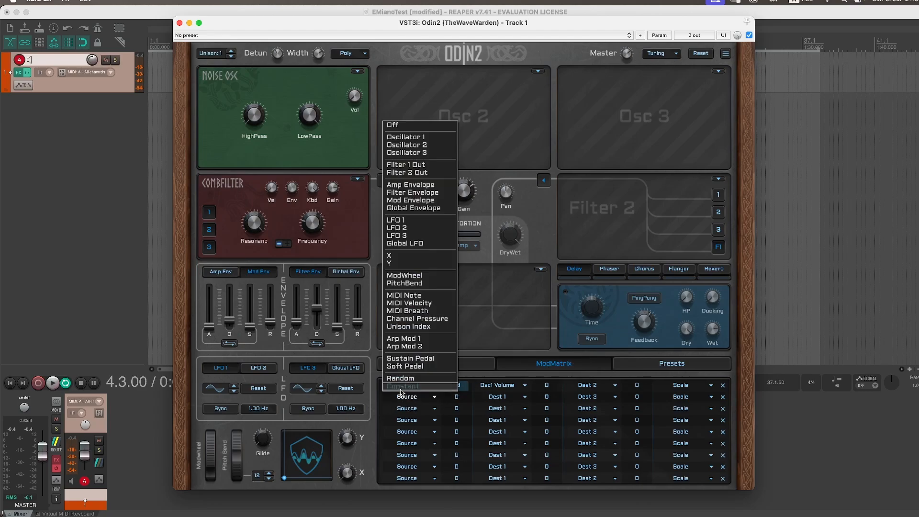
{"action": "left_click", "coordinate": [400, 387]}
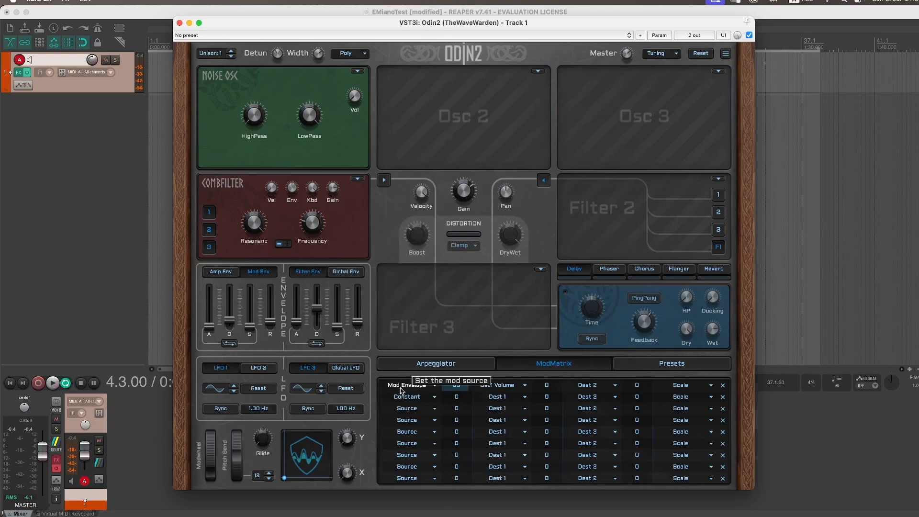
{"action": "left_click", "coordinate": [501, 398]}
{"action": "mouse_move", "coordinate": [502, 199]}
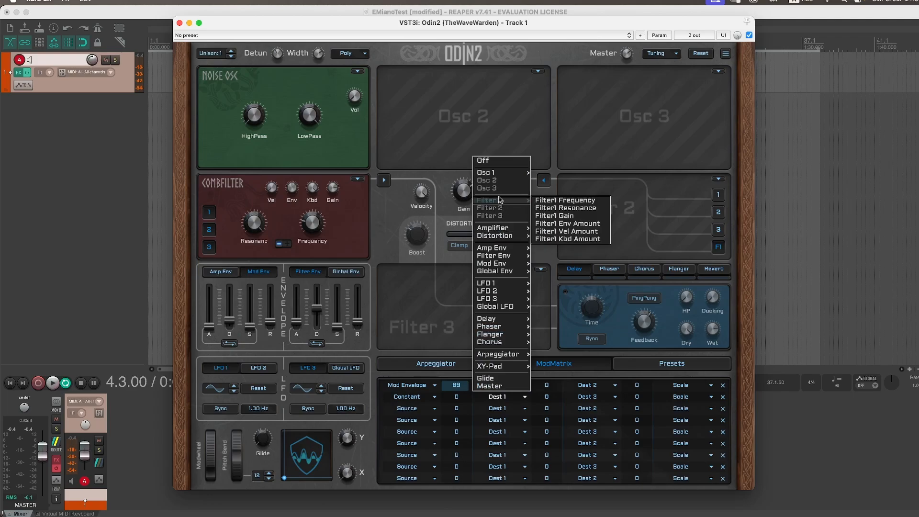
{"action": "left_click", "coordinate": [585, 201]}
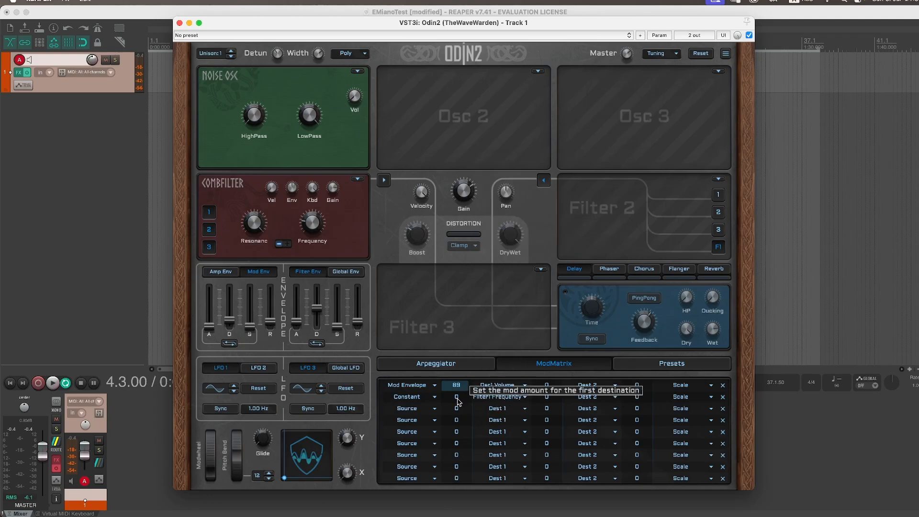
{"action": "left_click_drag", "start_coordinate": [457, 401], "coordinate": [443, 448]}
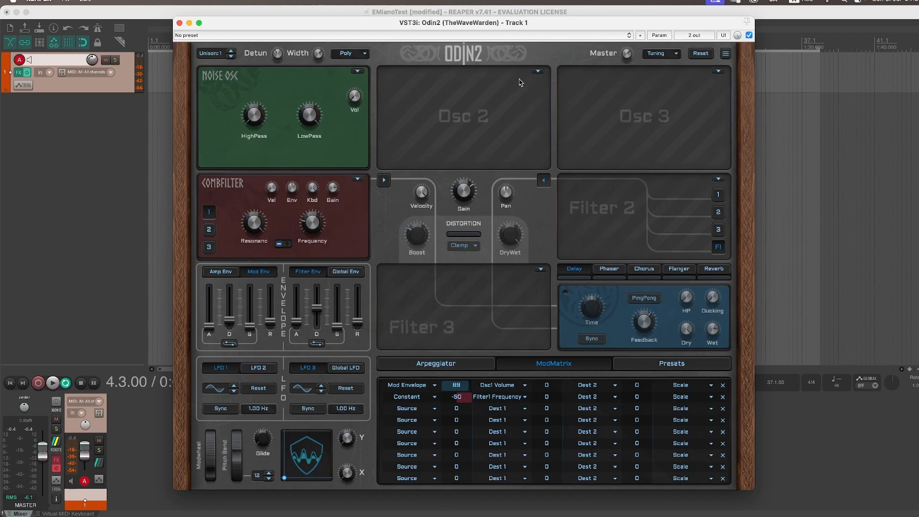
- Load an Analog Oscillator into the second oscillator slot
{"action": "left_click", "coordinate": [537, 72]}
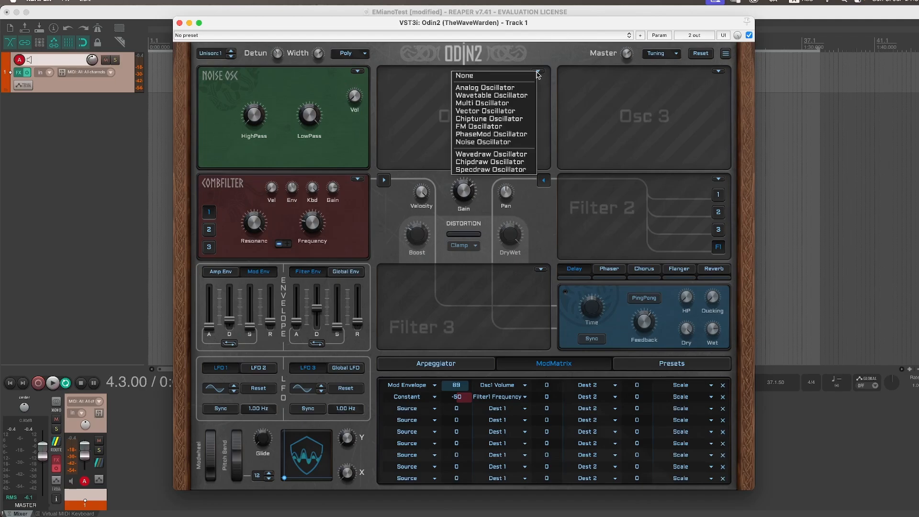
{"action": "left_click", "coordinate": [471, 85]}
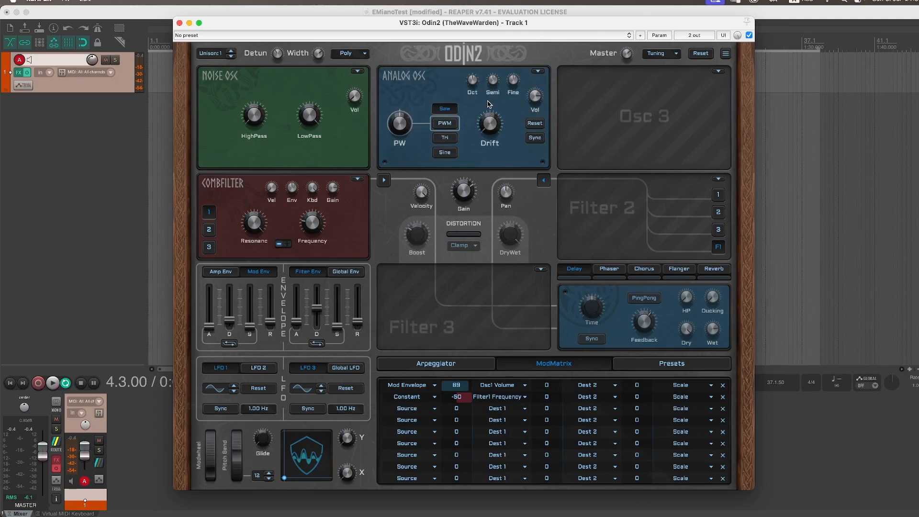
- Switch the analog oscillator to a Sine wave, send only Oscillator 2 into Filter 2, and lower the oscillator's volume
{"action": "left_click", "coordinate": [445, 152]}
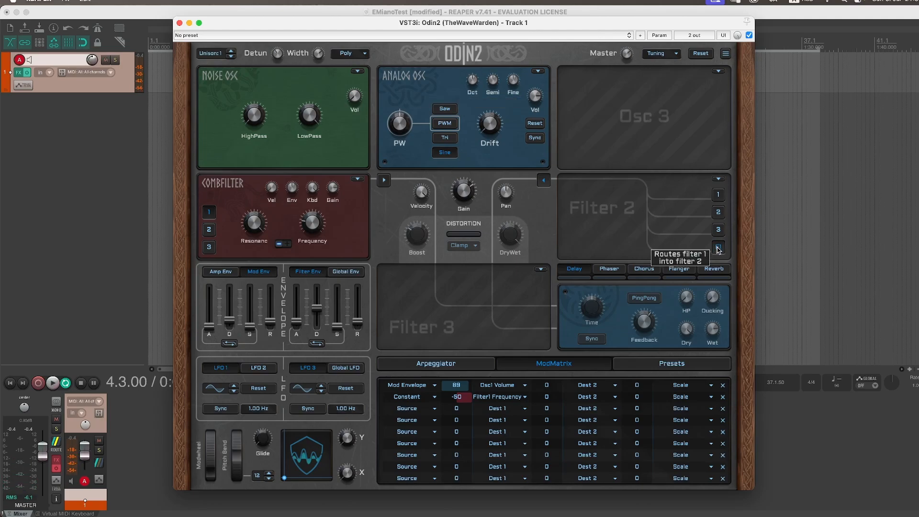
{"action": "left_click", "coordinate": [721, 214]}
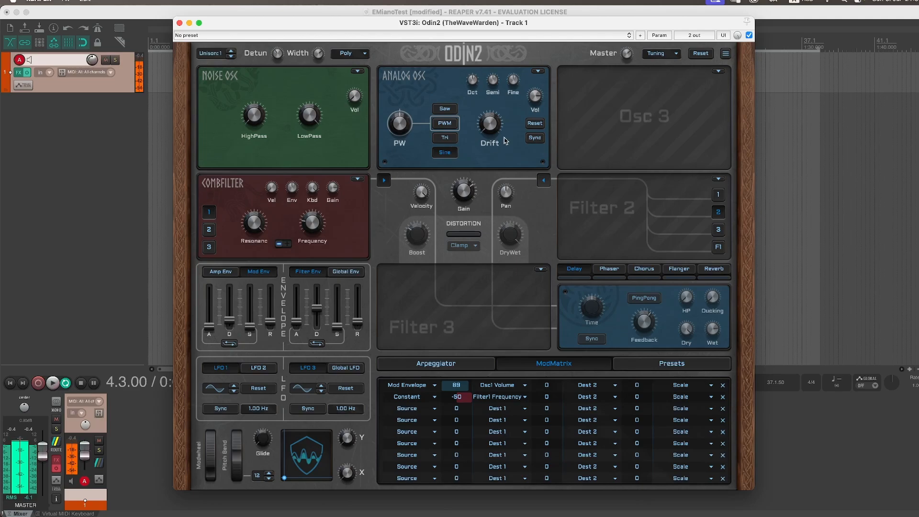
{"action": "left_click_drag", "start_coordinate": [535, 96], "coordinate": [538, 122]}
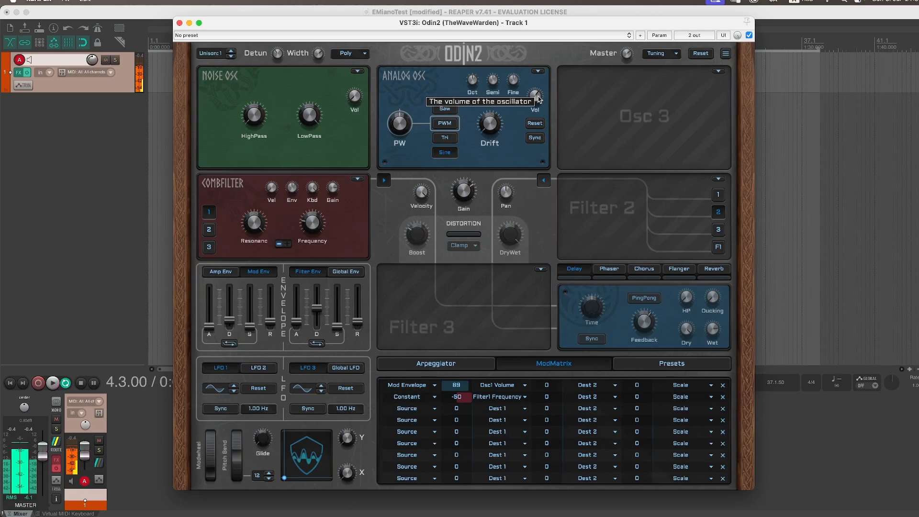
- Check the comb filter's frequency setting
{"action": "left_click", "coordinate": [313, 224]}
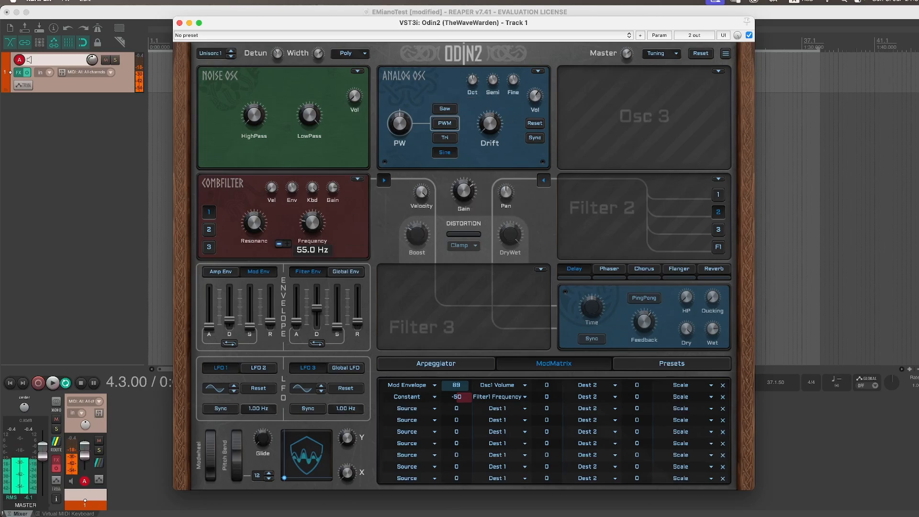
{"action": "left_click_drag", "start_coordinate": [312, 223], "coordinate": [312, 223]}
{"action": "left_click", "coordinate": [313, 224]}
{"action": "left_click_drag", "start_coordinate": [312, 224], "coordinate": [313, 224]}
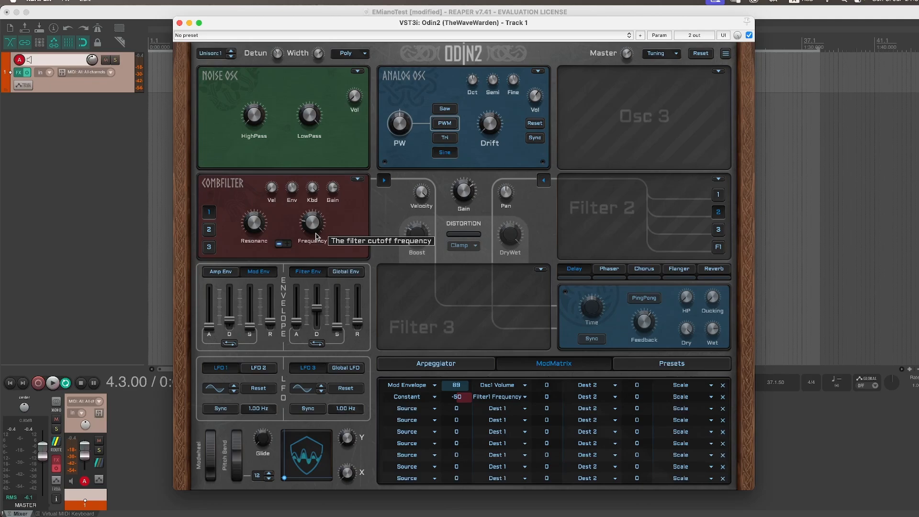
- Scale the Mod Envelope's modulation of Osc1 Volume by MIDI Velocity with a scale amount of 100
{"action": "left_click", "coordinate": [424, 191]}
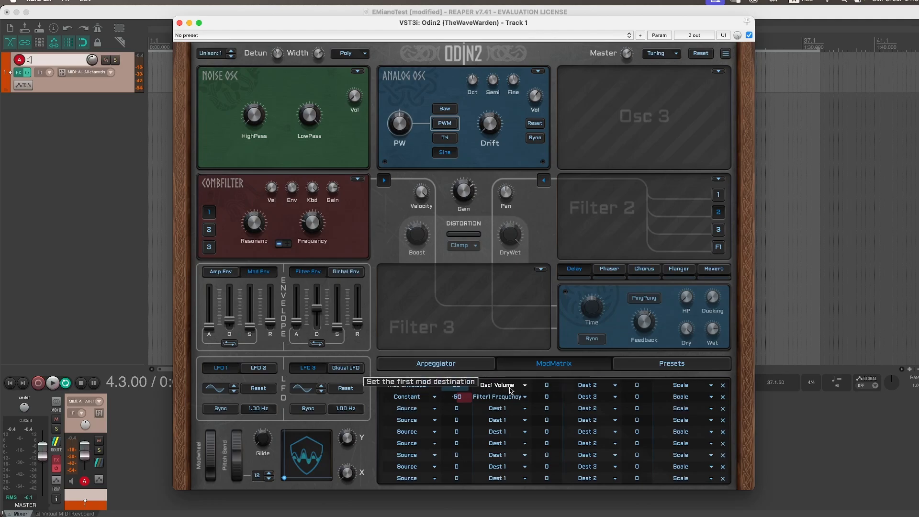
{"action": "left_click", "coordinate": [685, 386]}
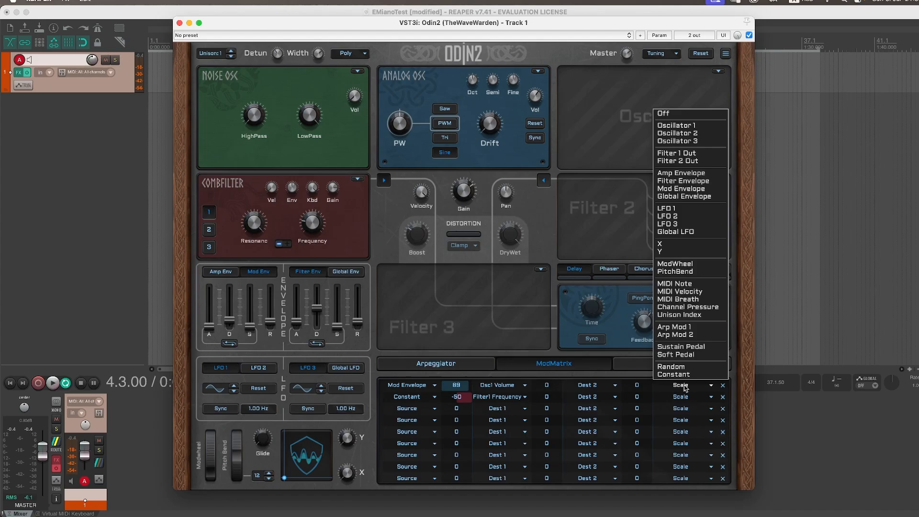
{"action": "left_click", "coordinate": [673, 291]}
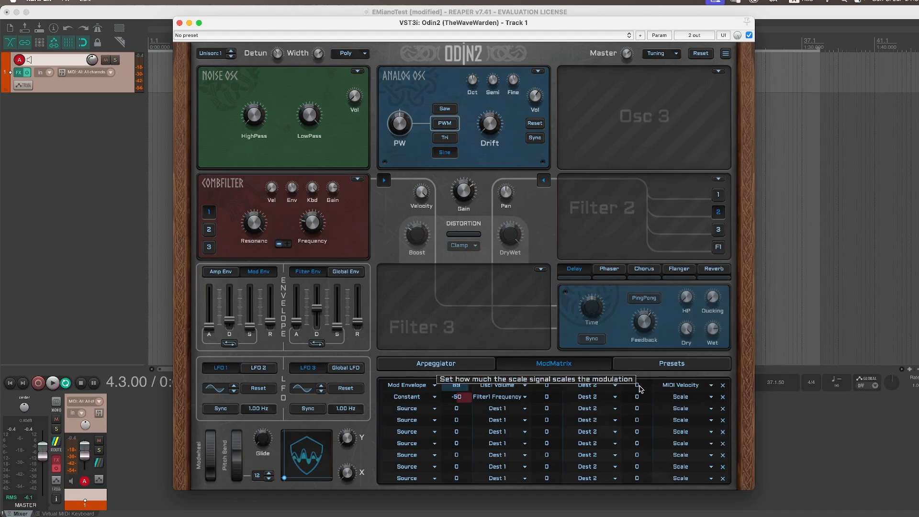
{"action": "left_click_drag", "start_coordinate": [640, 389], "coordinate": [635, 188]}
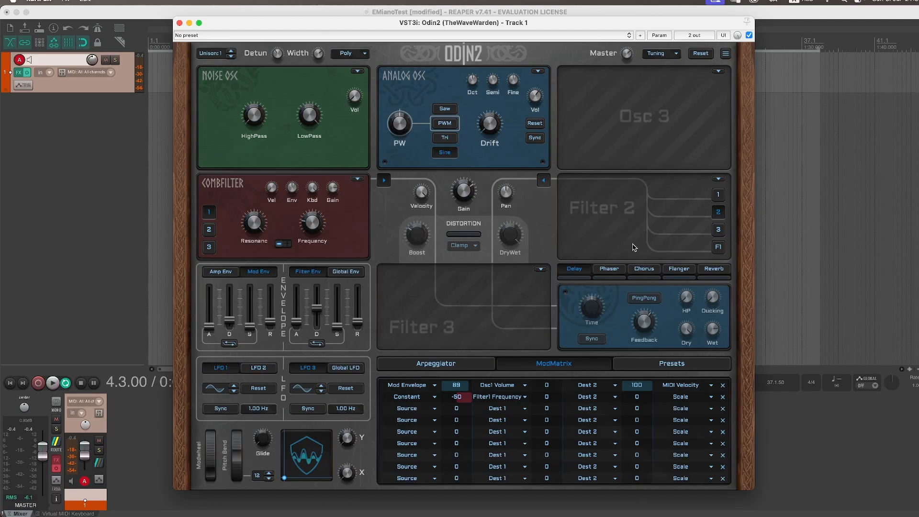
- Try the comb filter's plus feedback mode with the Constant row's Filter1 Frequency destination switched off
{"action": "left_click", "coordinate": [287, 246]}
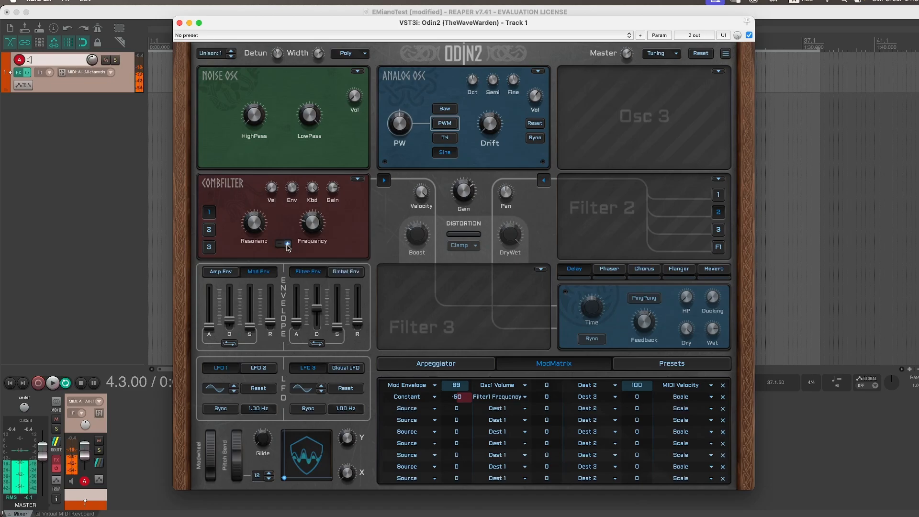
{"action": "left_click", "coordinate": [502, 401]}
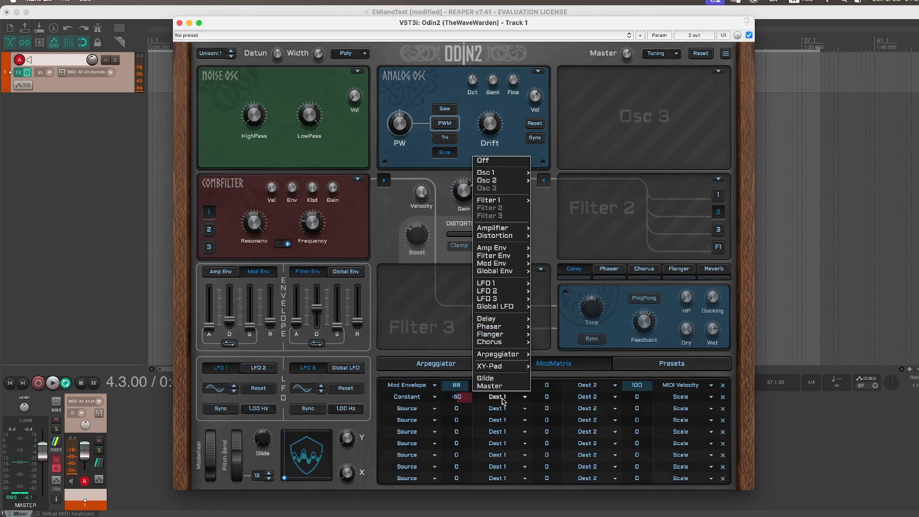
{"action": "left_click", "coordinate": [496, 160]}
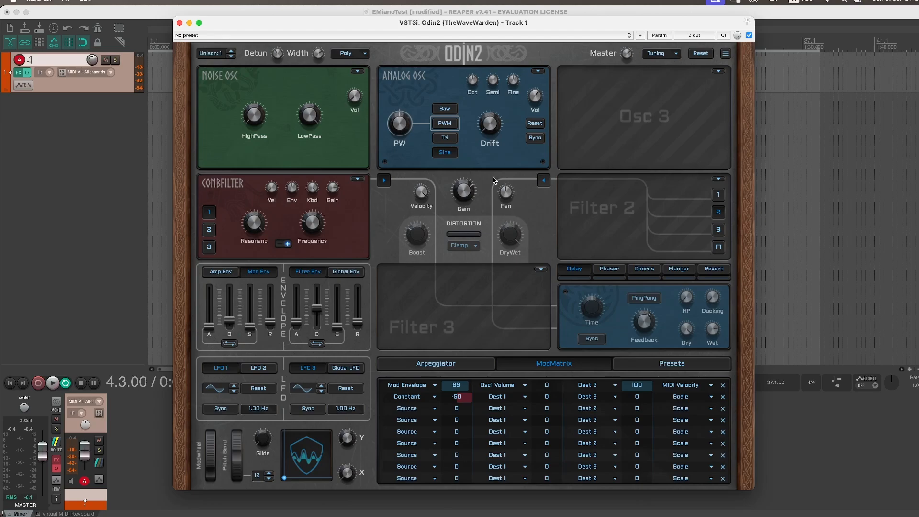
- Return the comb filter to minus feedback and route the Constant row back to Filter1 Frequency
{"action": "left_click", "coordinate": [279, 243]}
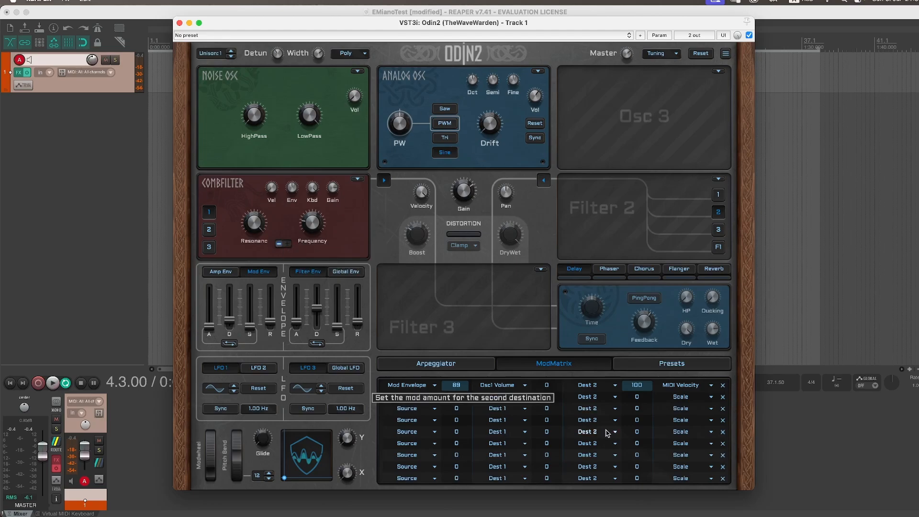
{"action": "left_click", "coordinate": [502, 401]}
{"action": "mouse_move", "coordinate": [508, 204]}
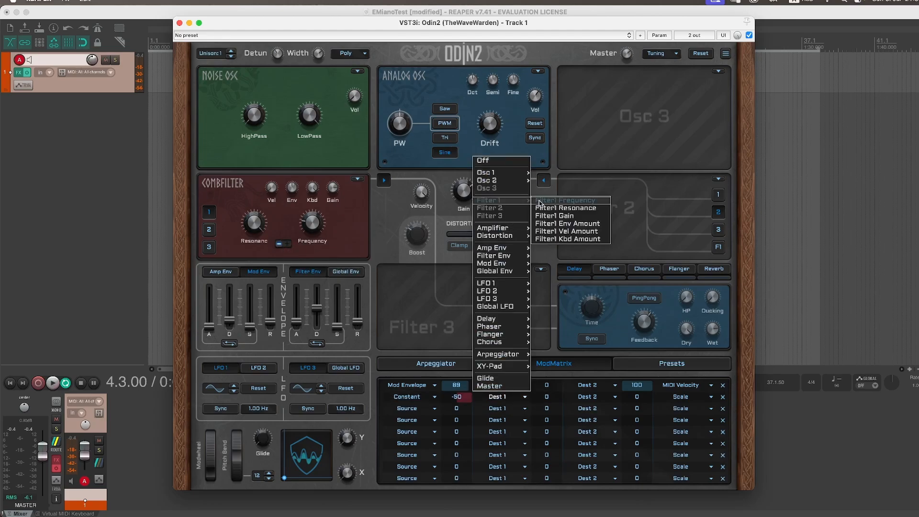
{"action": "left_click", "coordinate": [566, 203]}
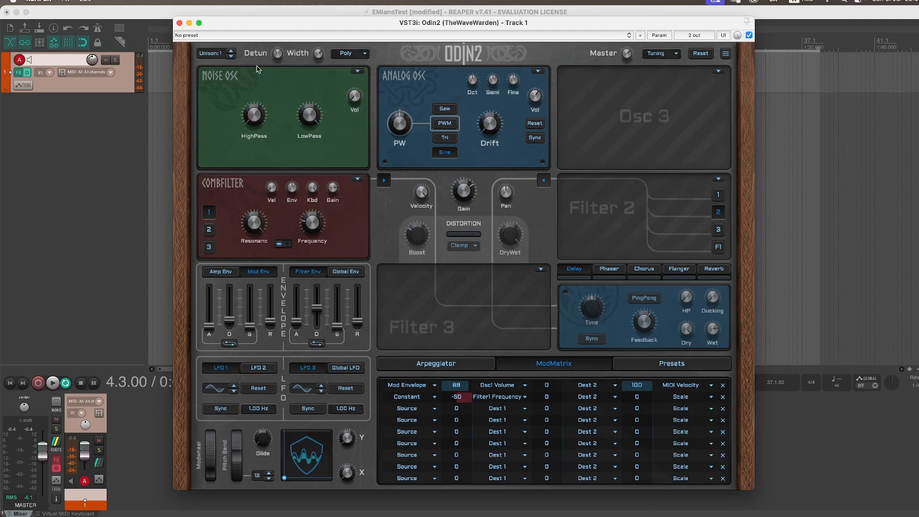
- Set Unison to 2 voices with an adjusted detune, and lower the analog oscillator's volume
{"action": "left_click", "coordinate": [231, 52]}
{"action": "left_click_drag", "start_coordinate": [282, 32], "coordinate": [276, 60]}
{"action": "left_click_drag", "start_coordinate": [535, 96], "coordinate": [541, 201]}
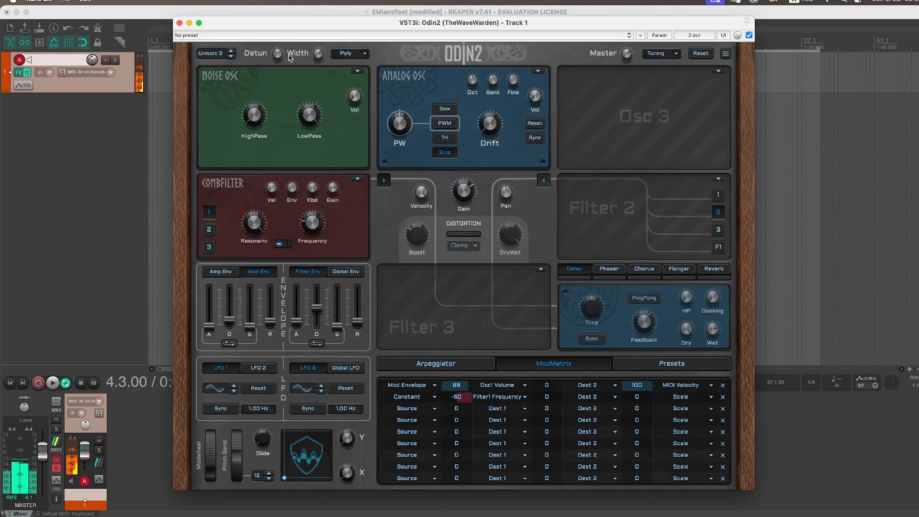
{"action": "left_click_drag", "start_coordinate": [289, 60], "coordinate": [282, 42]}
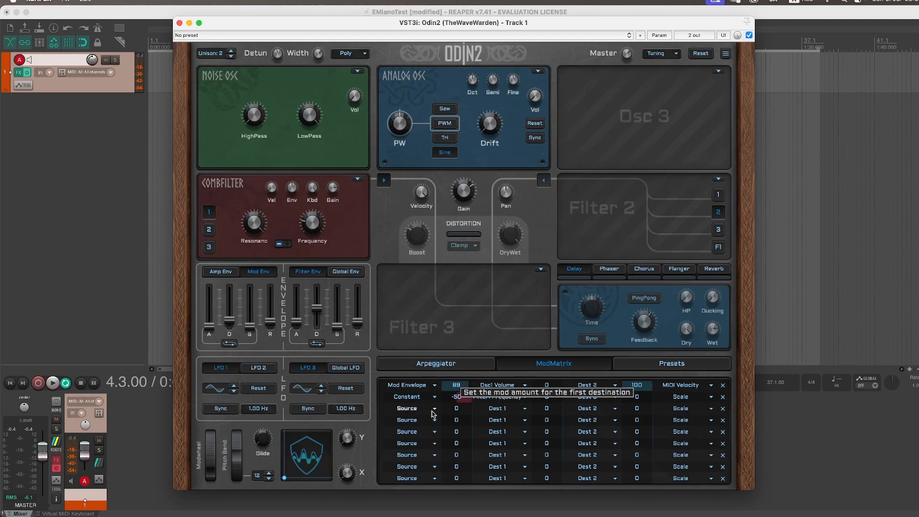
- Route Unison Index to Filter1 Frequency in the third modulation row
{"action": "left_click", "coordinate": [407, 409]}
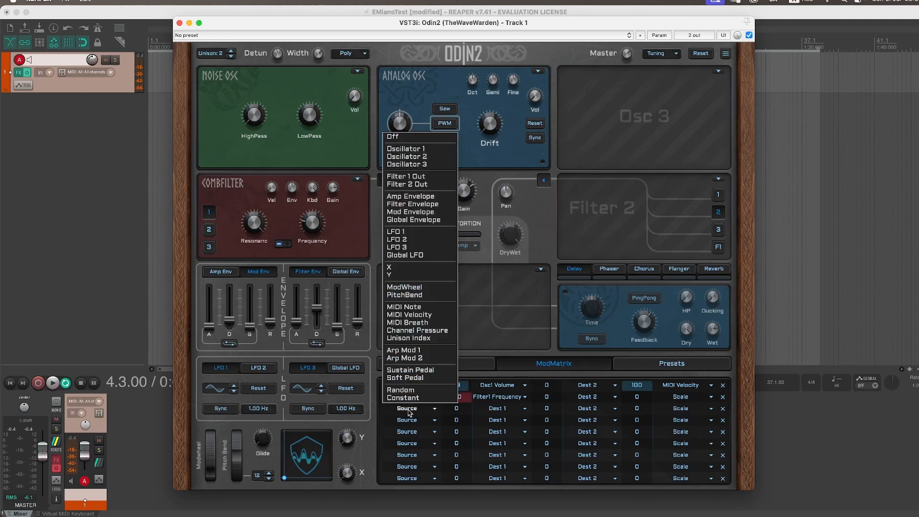
{"action": "left_click", "coordinate": [423, 339]}
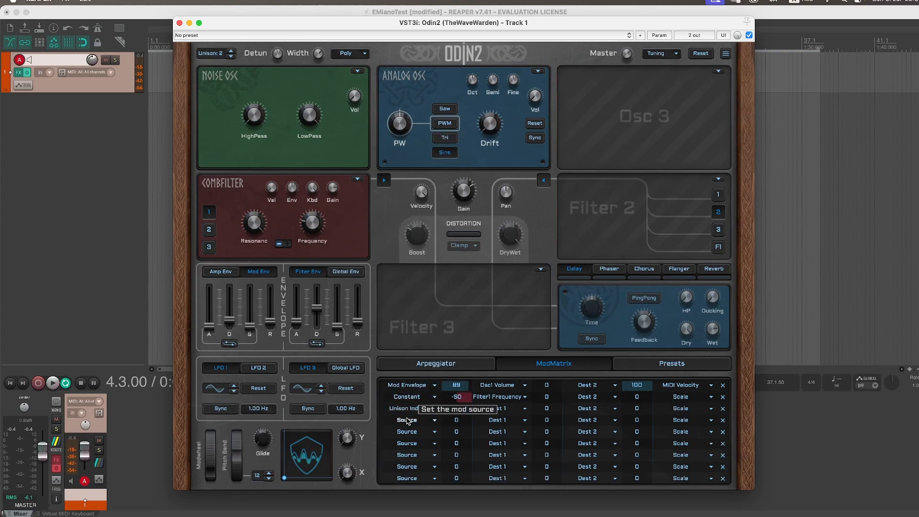
{"action": "left_click", "coordinate": [500, 412]}
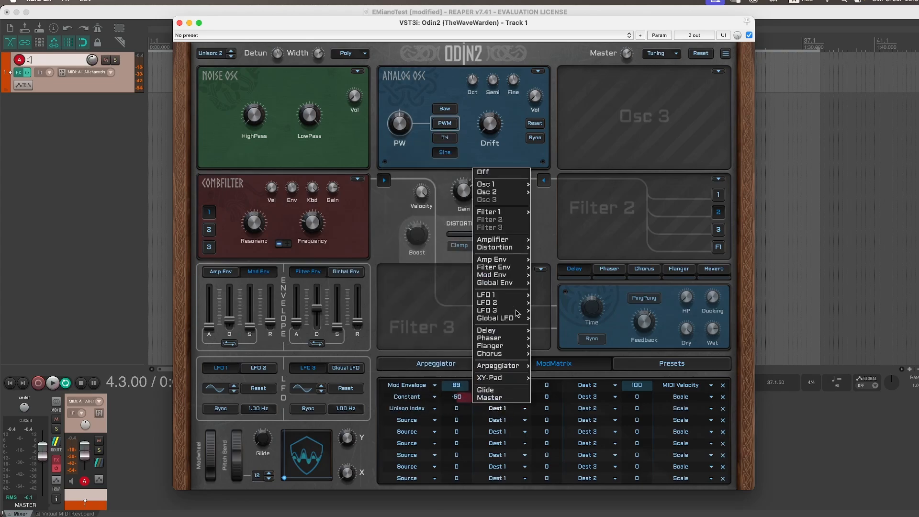
{"action": "mouse_move", "coordinate": [504, 212]}
{"action": "left_click", "coordinate": [564, 212]}
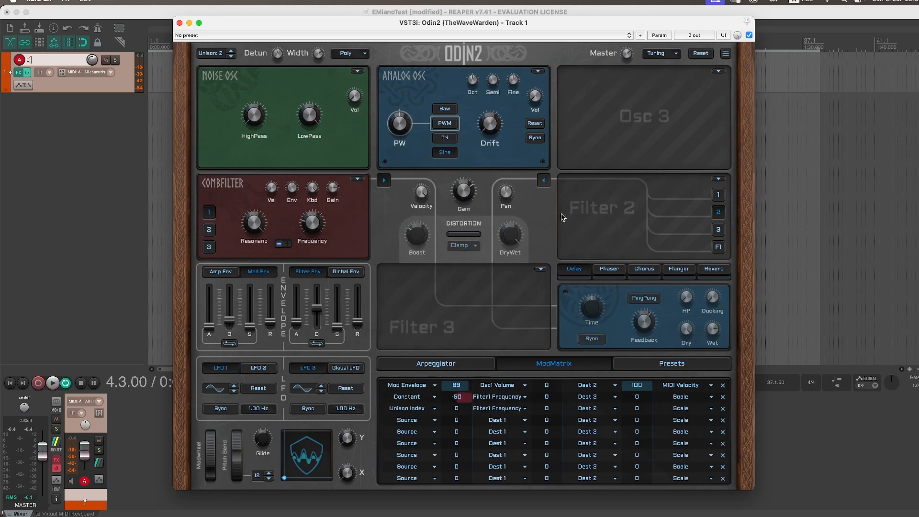
- Try different amounts for the Unison Index modulation of Filter1 Frequency and leave it at 4
{"action": "scroll", "coordinate": [459, 410], "scroll_direction": "up", "scroll_amount": 2}
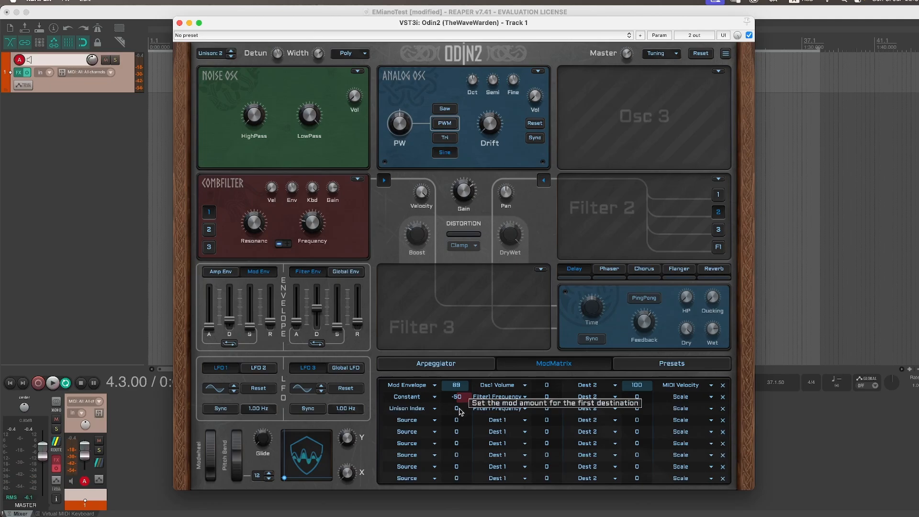
{"action": "scroll", "coordinate": [461, 410], "scroll_direction": "up", "scroll_amount": 2}
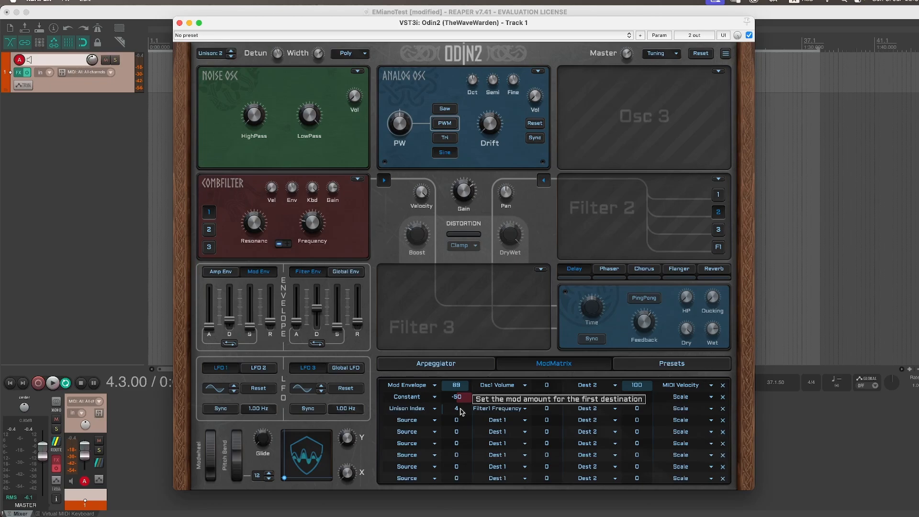
{"action": "scroll", "coordinate": [462, 410], "scroll_direction": "up", "scroll_amount": 2}
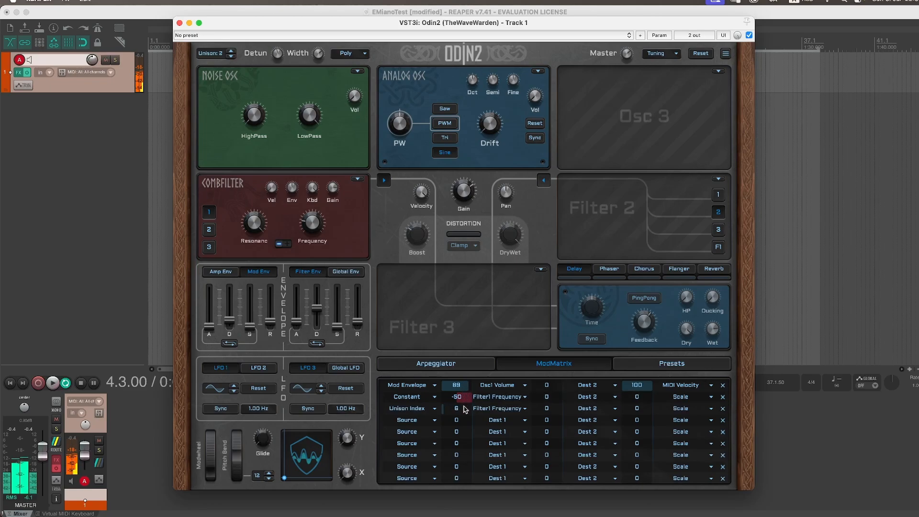
{"action": "left_click_drag", "start_coordinate": [464, 409], "coordinate": [469, 368]}
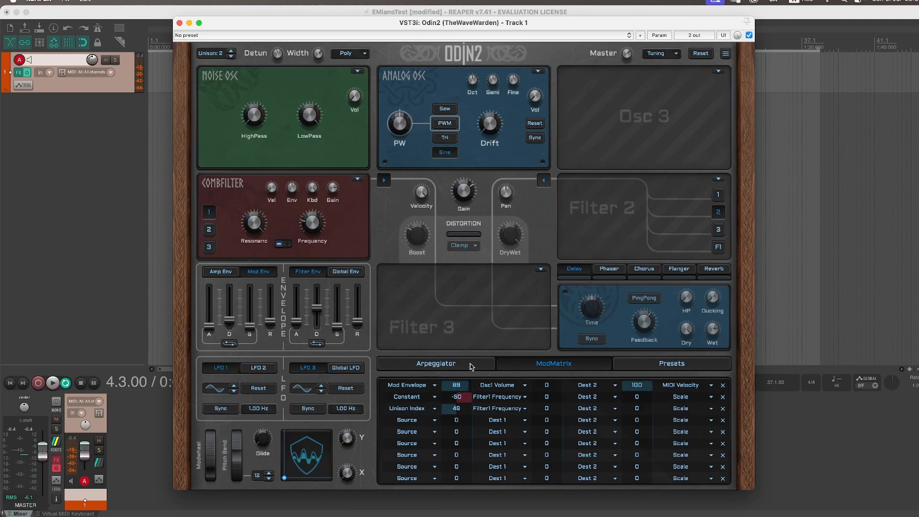
{"action": "left_click_drag", "start_coordinate": [471, 367], "coordinate": [471, 405]}
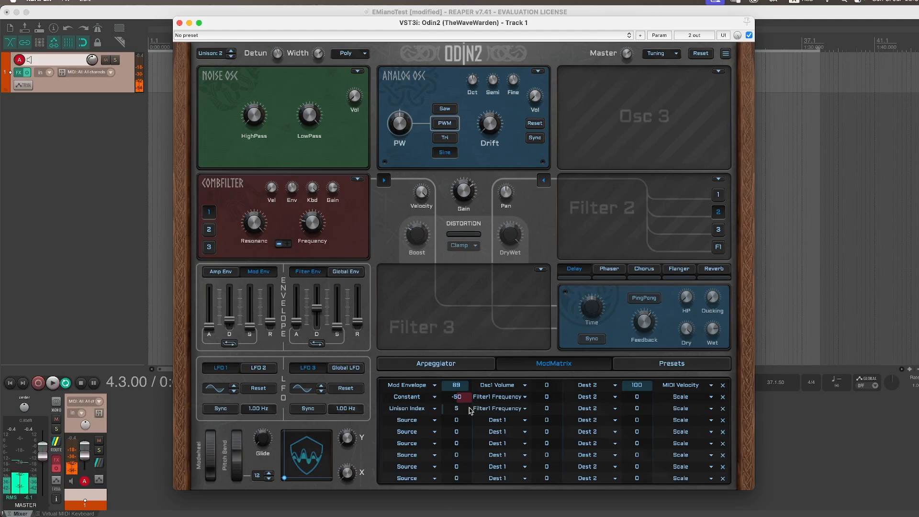
{"action": "left_click_drag", "start_coordinate": [470, 410], "coordinate": [470, 412]}
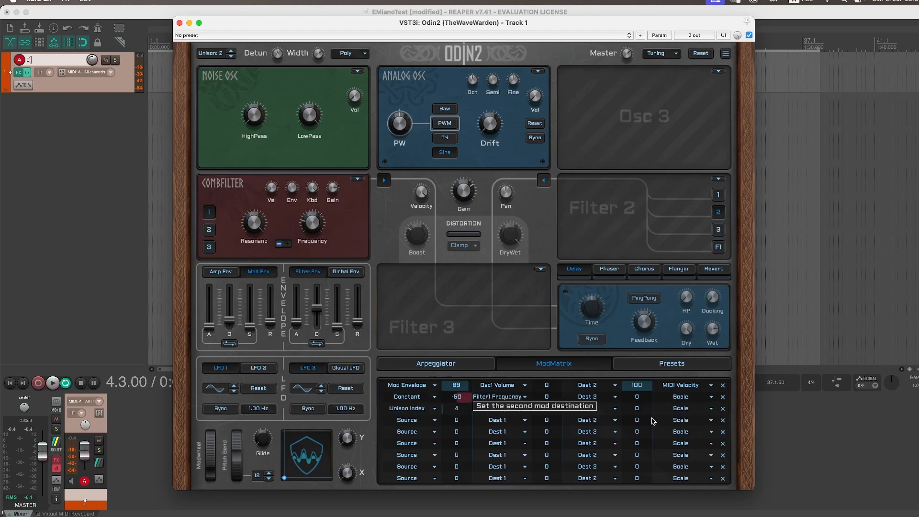
- Scale the Unison Index modulation by LFO 1 with a scale amount of 15
{"action": "left_click", "coordinate": [683, 411]}
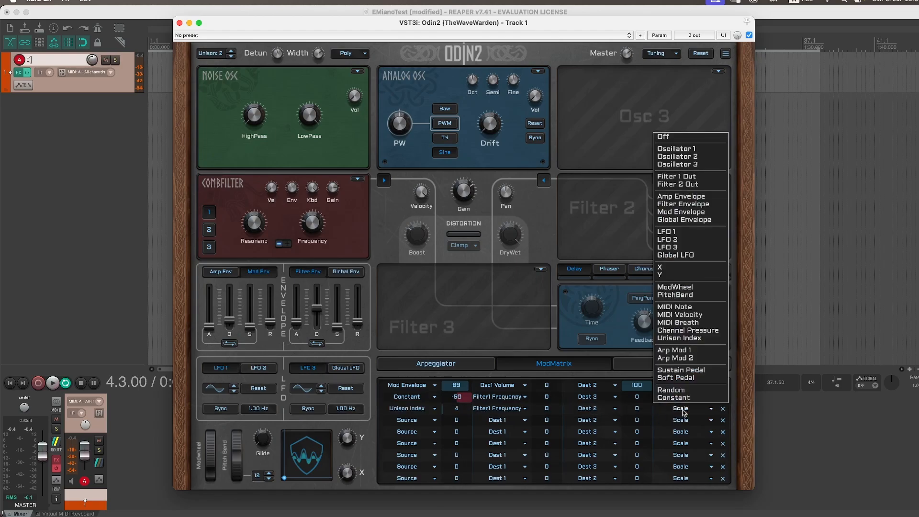
{"action": "left_click", "coordinate": [682, 231]}
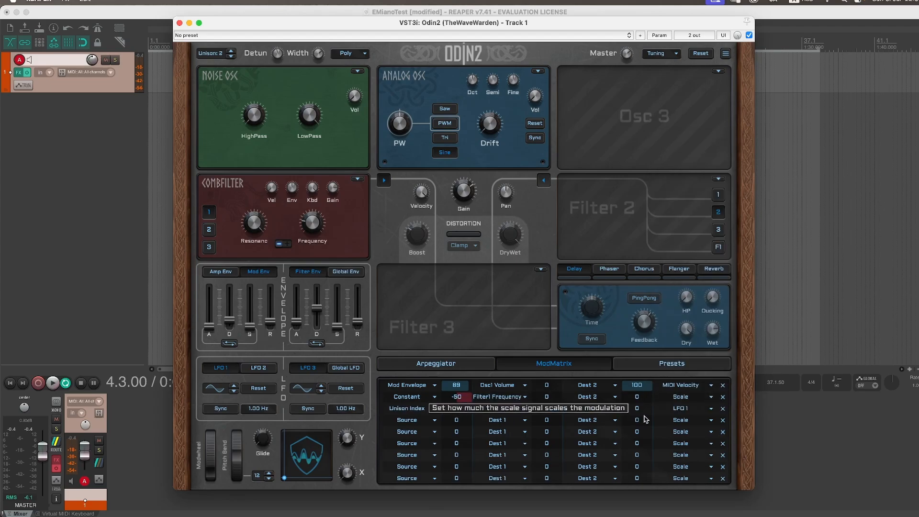
{"action": "left_click_drag", "start_coordinate": [639, 409], "coordinate": [643, 394]}
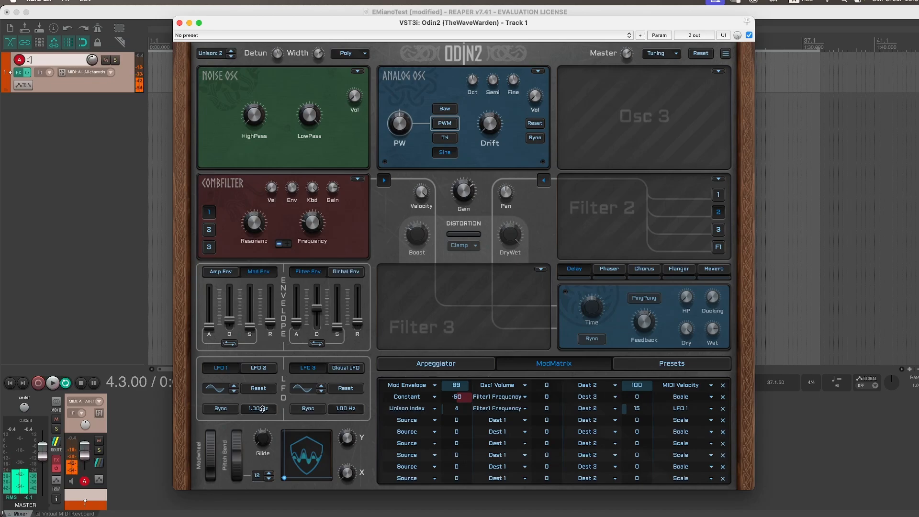
- Refine the Unison Index modulation with LFO 1 at 2.35 Hz, a scale amount of 69 and a Filter1 Frequency amount of 3
{"action": "left_click_drag", "start_coordinate": [259, 408], "coordinate": [263, 365]}
{"action": "left_click_drag", "start_coordinate": [640, 408], "coordinate": [643, 368]}
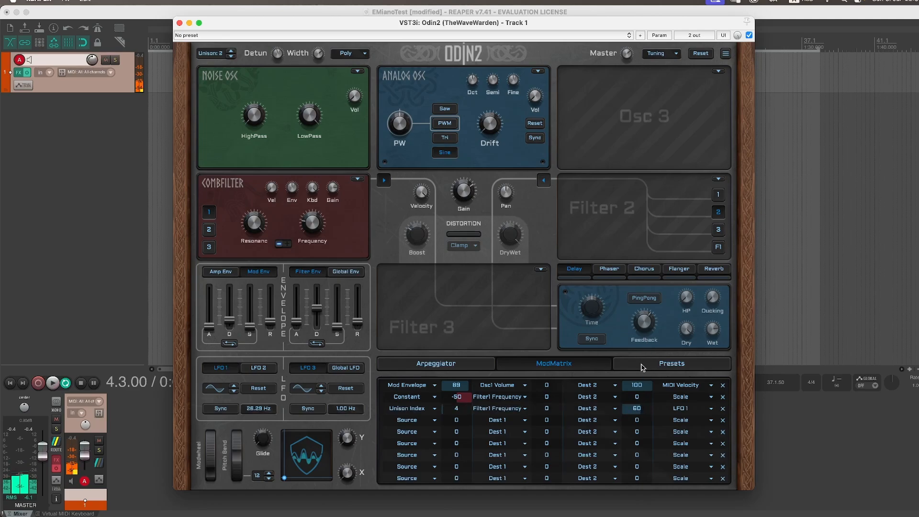
{"action": "left_click_drag", "start_coordinate": [256, 409], "coordinate": [265, 440]}
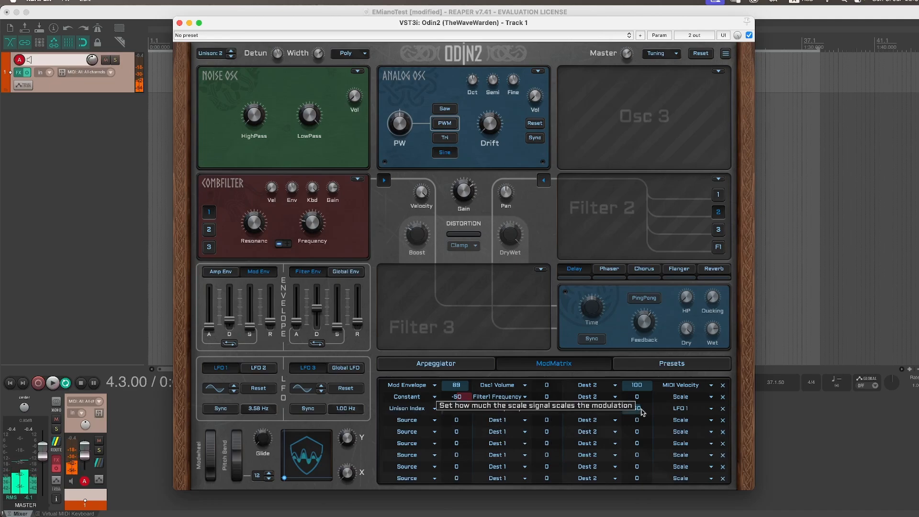
{"action": "left_click_drag", "start_coordinate": [640, 406], "coordinate": [644, 401]}
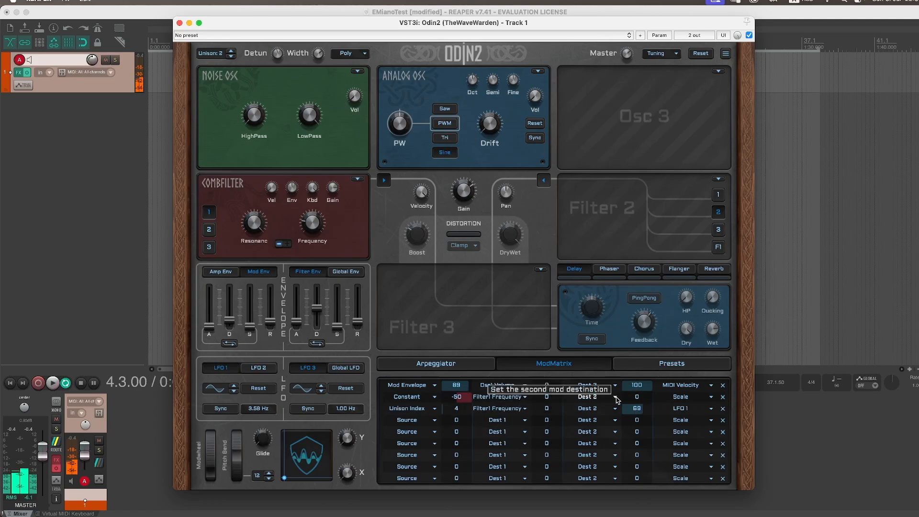
{"action": "left_click_drag", "start_coordinate": [256, 409], "coordinate": [257, 413]}
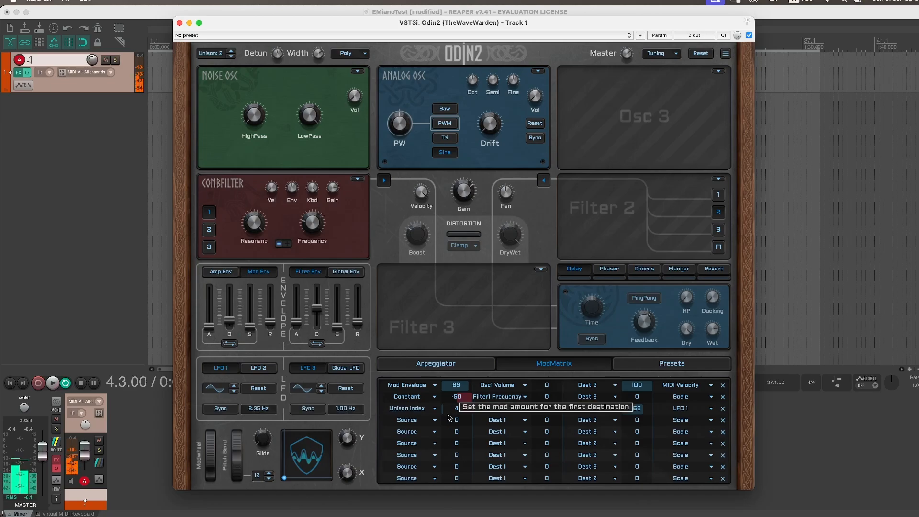
{"action": "left_click_drag", "start_coordinate": [458, 414], "coordinate": [460, 413]}
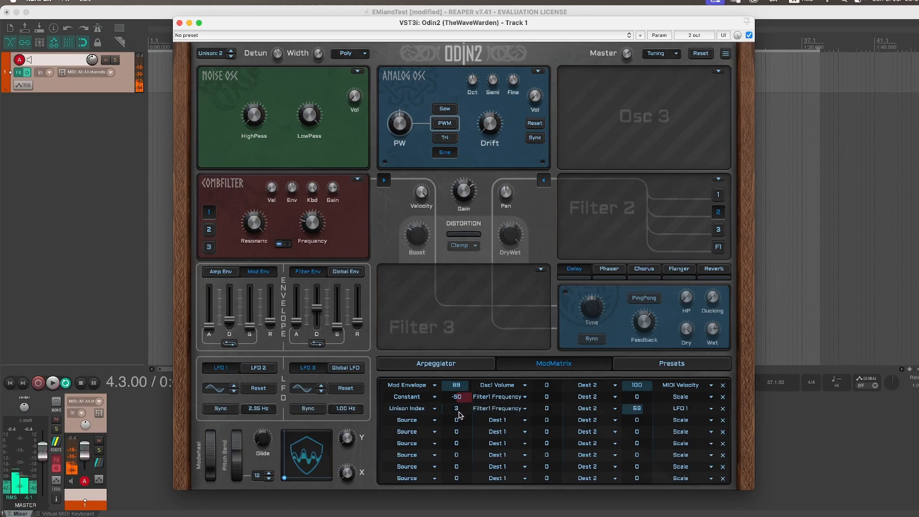
- Set the Unison Index row's Filter1 Frequency amount to 4 and its LFO 1 scale amount to 29
{"action": "left_click_drag", "start_coordinate": [636, 408], "coordinate": [638, 455]}
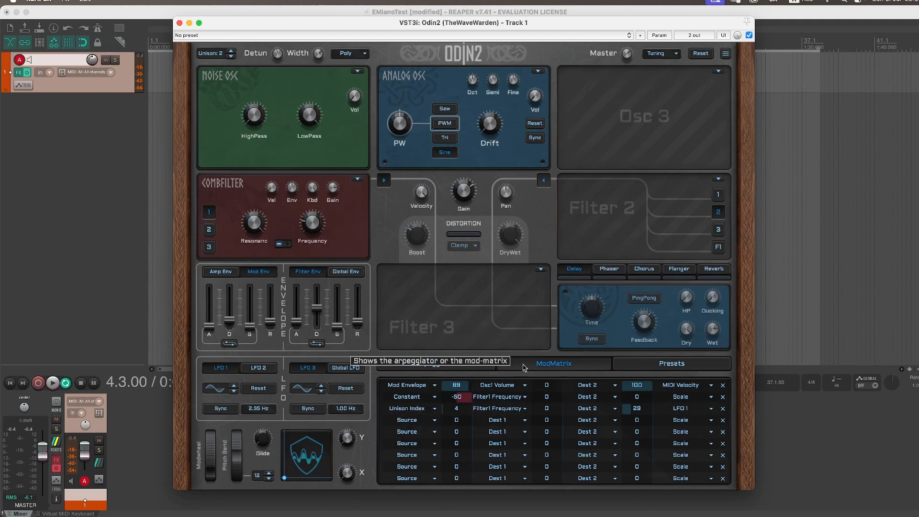
- Route MIDI Note to Filter1 Gain in the fourth modulation row with an amount of -82
{"action": "left_click", "coordinate": [413, 420]}
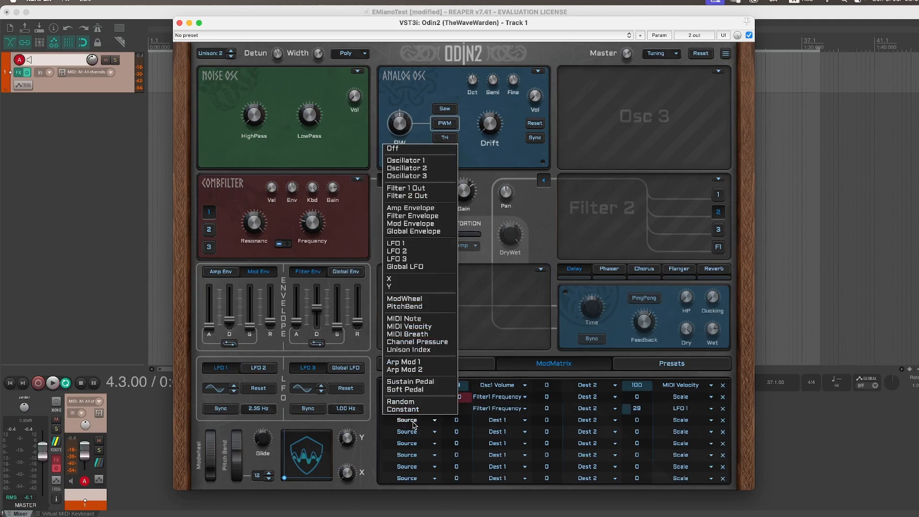
{"action": "left_click", "coordinate": [406, 318]}
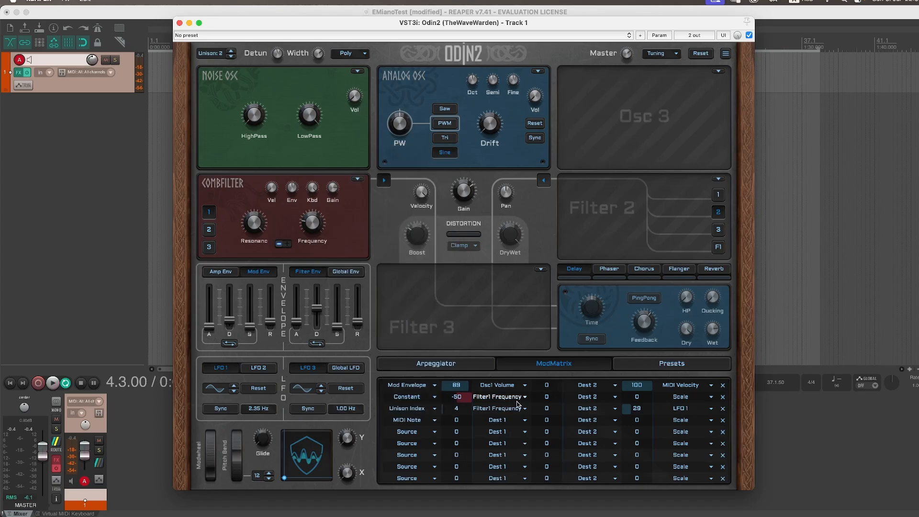
{"action": "left_click", "coordinate": [502, 420]}
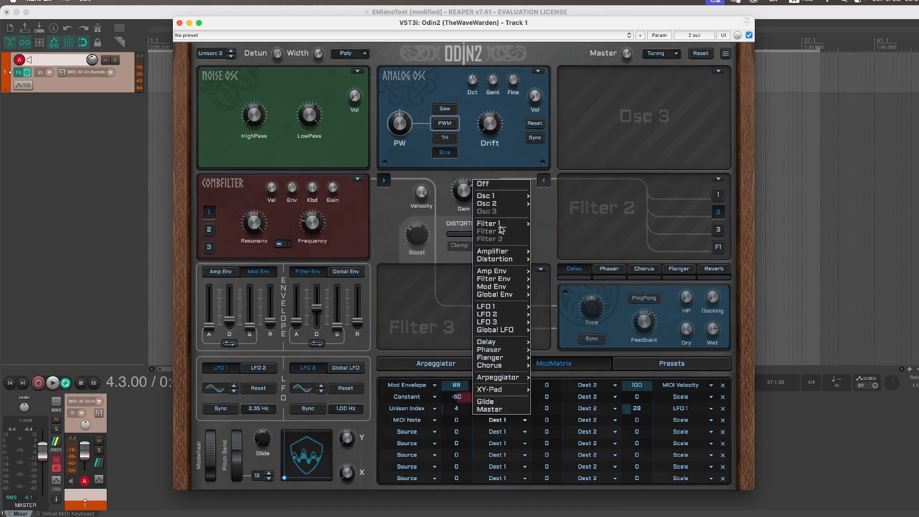
{"action": "mouse_move", "coordinate": [500, 224]}
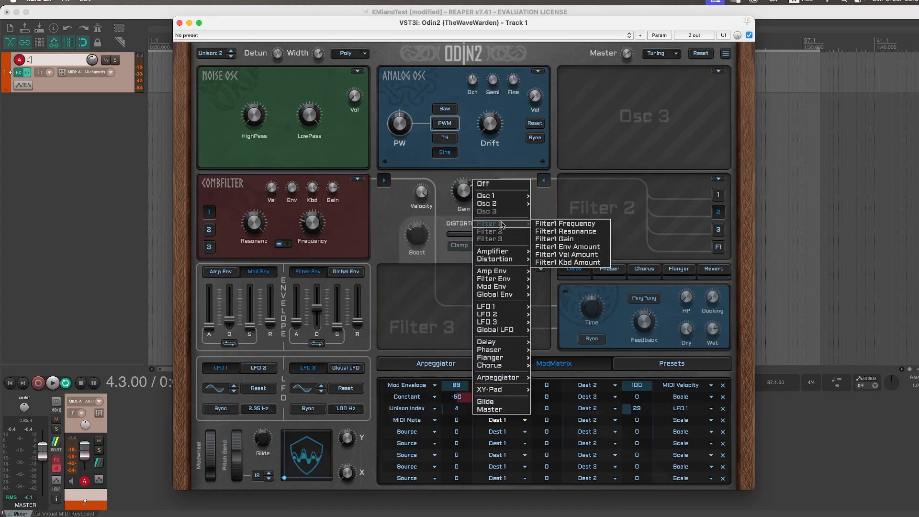
{"action": "left_click", "coordinate": [568, 239]}
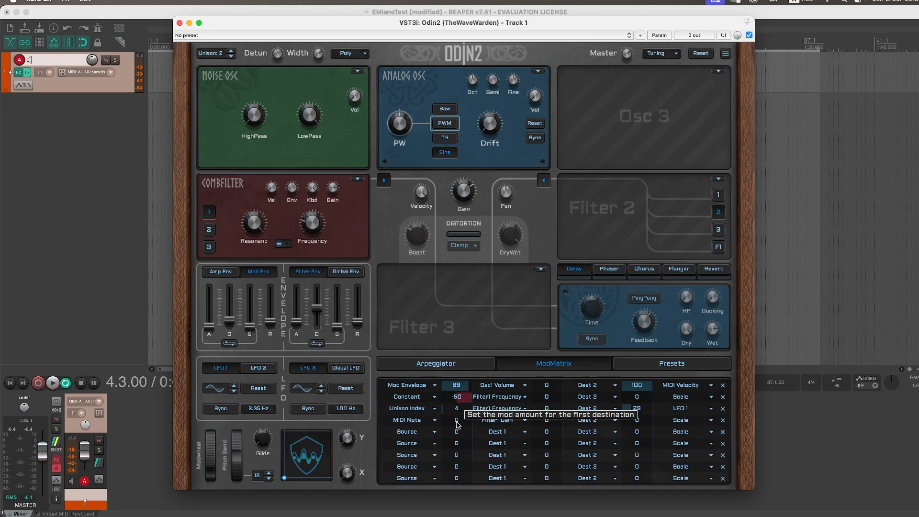
{"action": "left_click_drag", "start_coordinate": [457, 422], "coordinate": [456, 452]}
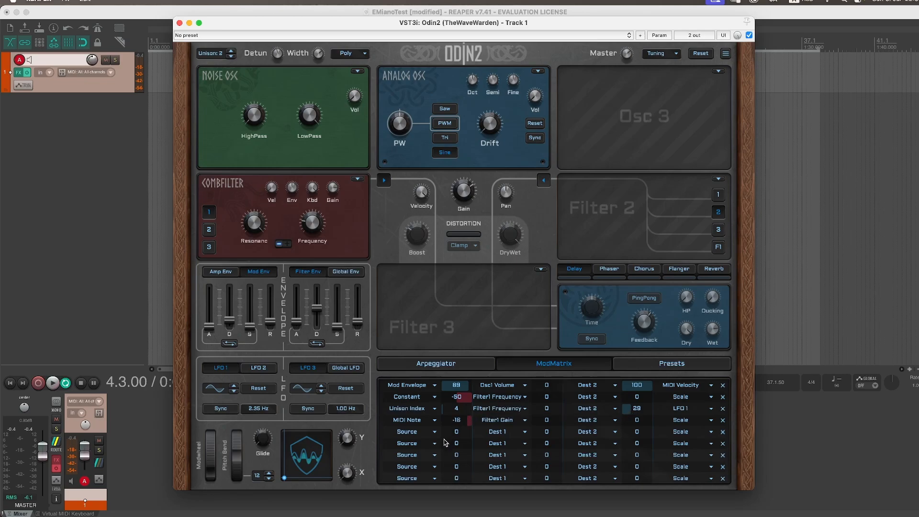
{"action": "left_click_drag", "start_coordinate": [423, 484], "coordinate": [402, 508]}
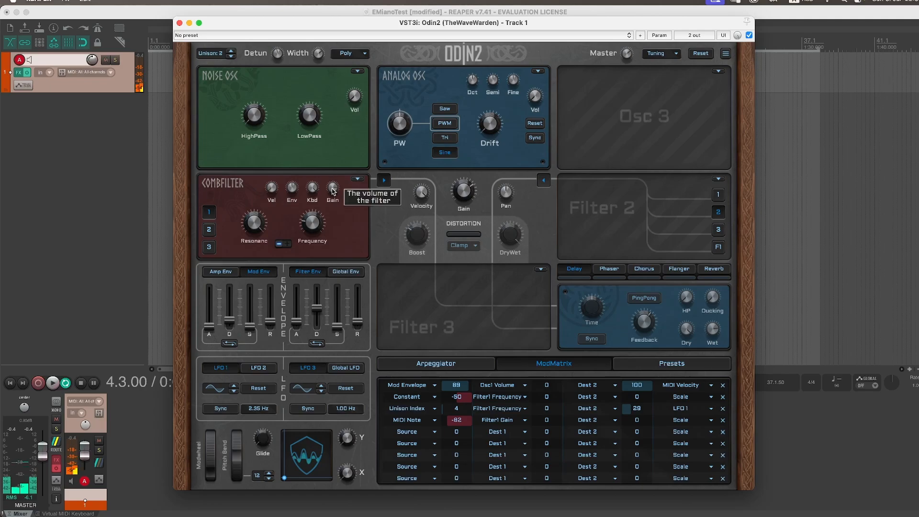
- Raise the comb filter's gain and the analog oscillator's volume to rebalance the two layers
{"action": "left_click_drag", "start_coordinate": [332, 187], "coordinate": [337, 178]}
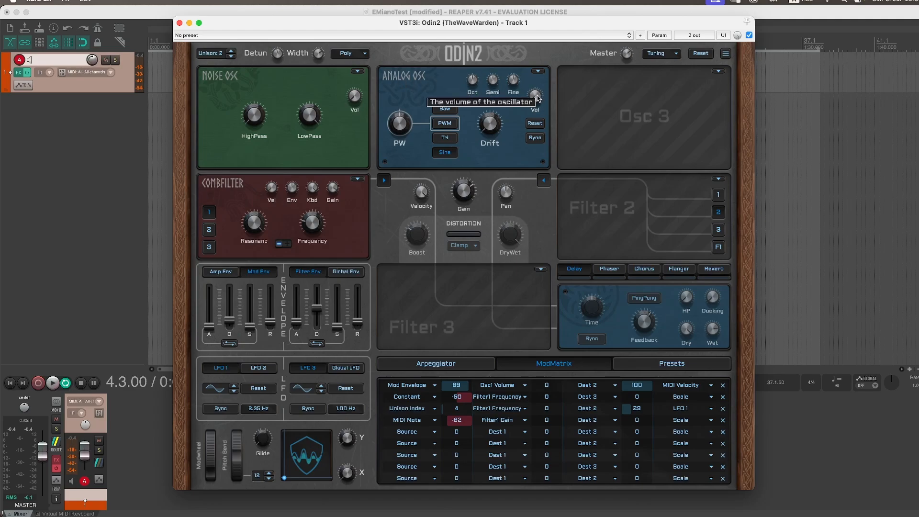
{"action": "left_click_drag", "start_coordinate": [539, 96], "coordinate": [551, 29]}
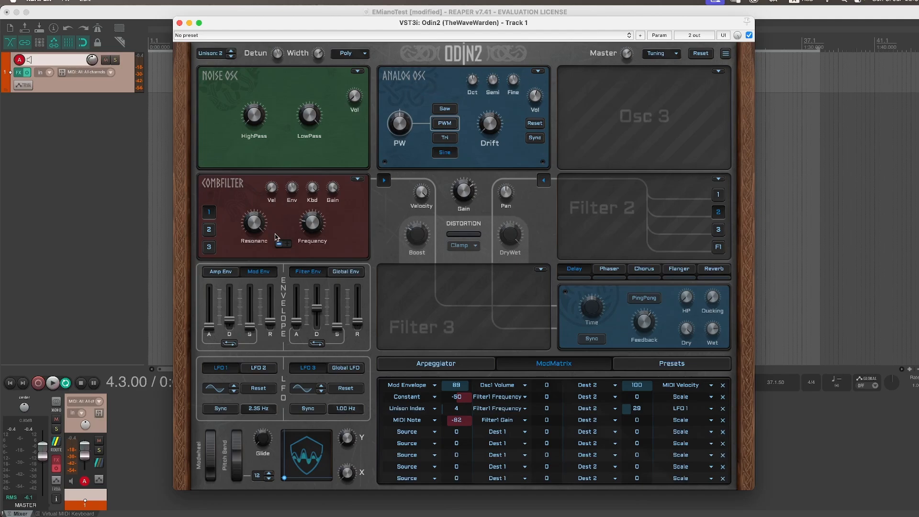
- Lengthen the amp envelope's decay to near its maximum and lower its sustain to the minimum
{"action": "left_click", "coordinate": [221, 272]}
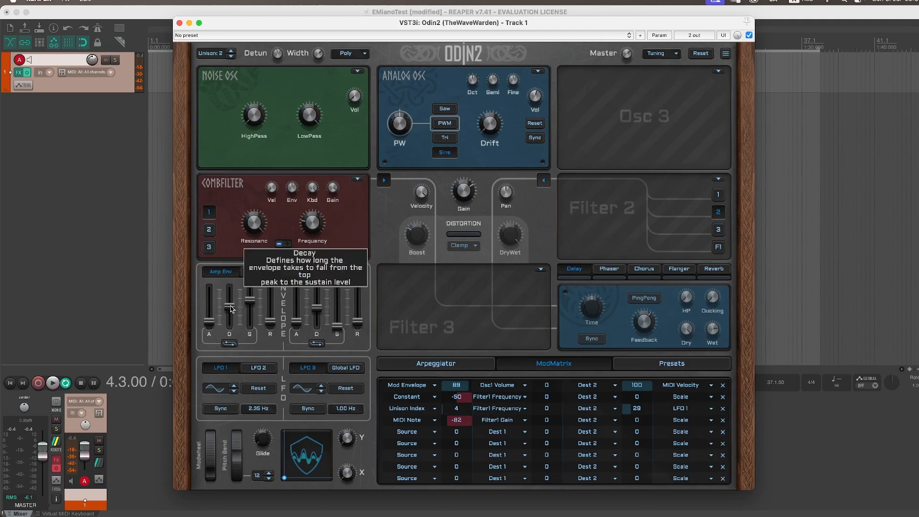
{"action": "left_click_drag", "start_coordinate": [230, 308], "coordinate": [249, 326]}
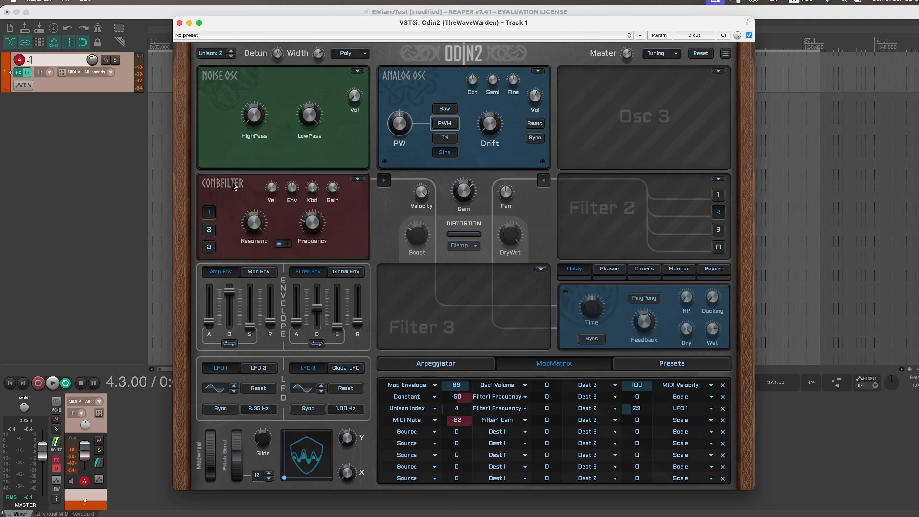
{"action": "left_click_drag", "start_coordinate": [228, 293], "coordinate": [229, 291]}
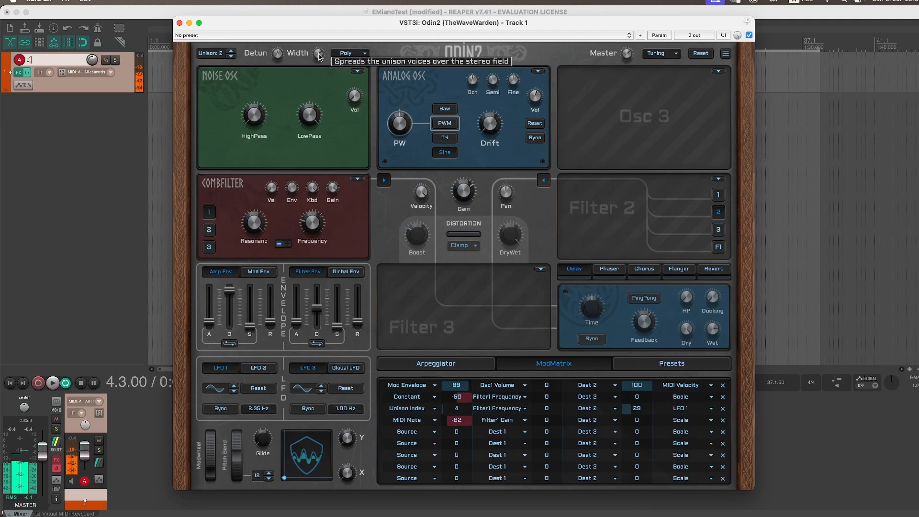
- Reduce the stereo Width of the unison voices
{"action": "left_click_drag", "start_coordinate": [318, 56], "coordinate": [324, 107]}
{"action": "left_click_drag", "start_coordinate": [319, 55], "coordinate": [321, 73]}
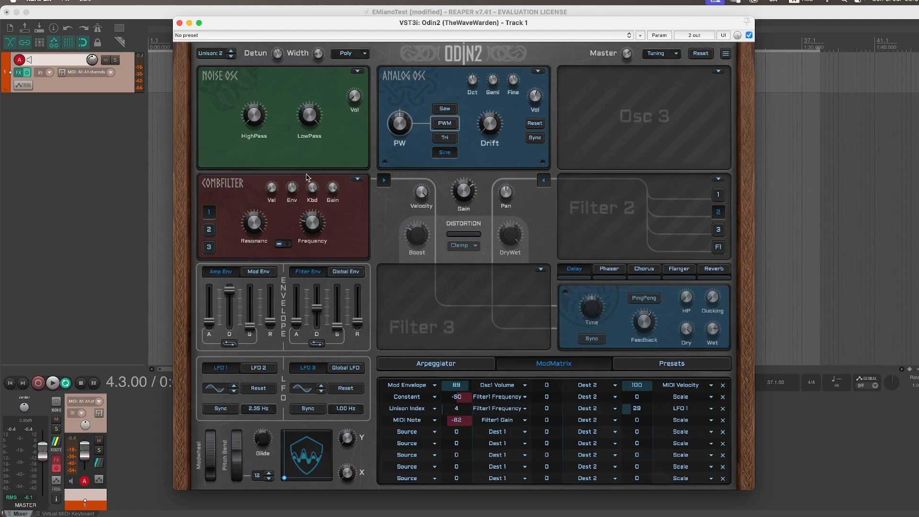
- Enter 11 as the comb filter's Frequency and adjust the analog oscillator's octave
{"action": "left_click", "coordinate": [316, 225]}
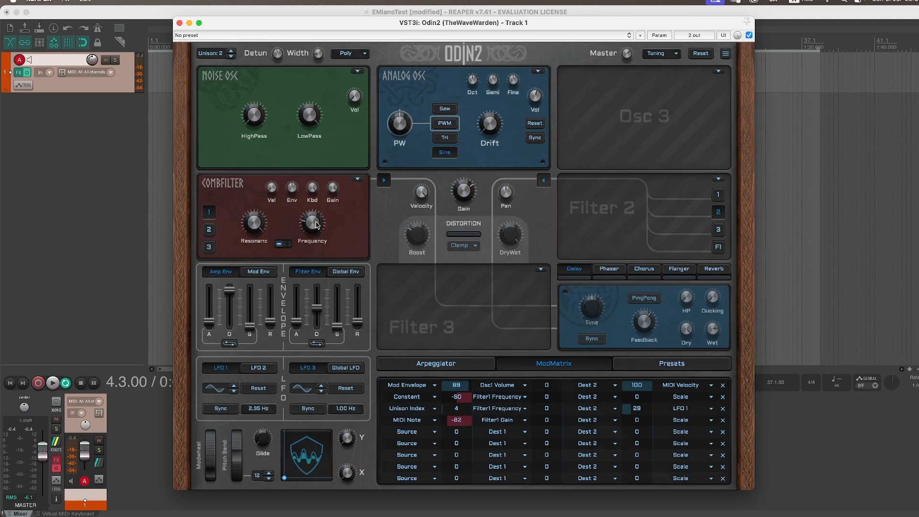
{"action": "type", "text": "11"}
{"action": "key", "text": "Return"}
{"action": "mouse_move", "coordinate": [473, 79]}
{"action": "left_mouse_down"}
{"action": "mouse_move", "coordinate": [475, 71]}
{"action": "mouse_move", "coordinate": [475, 83]}
{"action": "left_mouse_up"}
- Replace the noise oscillator with a Wavedraw Oscillator, draw an irregular waveform with several sharp peaks, and raise its octave
{"action": "left_click", "coordinate": [357, 72]}
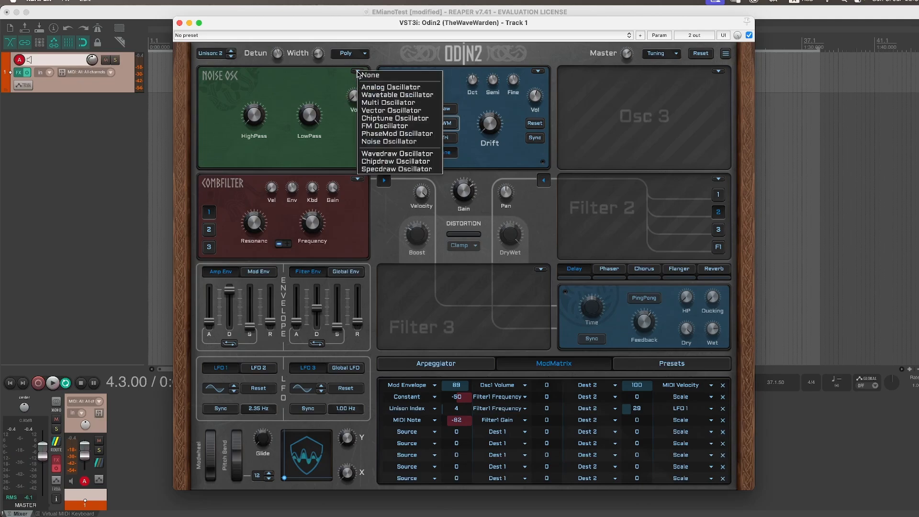
{"action": "left_click", "coordinate": [387, 155]}
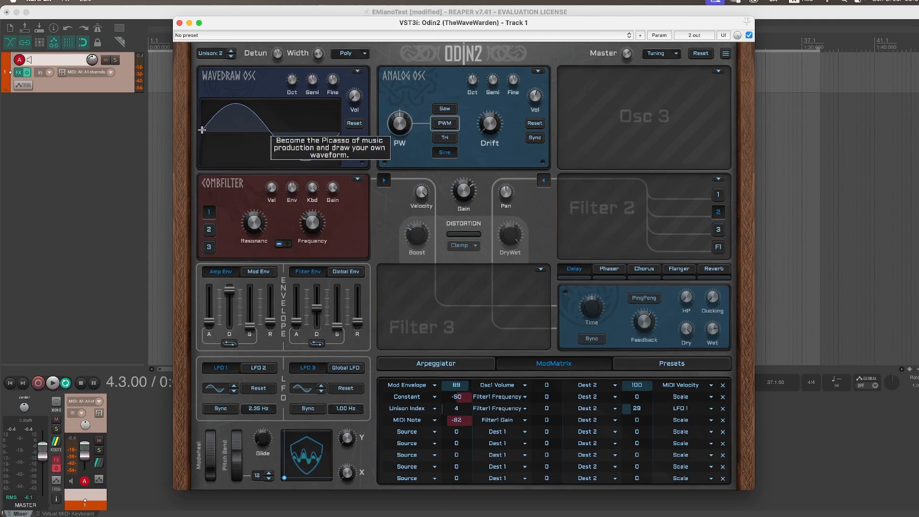
{"action": "mouse_move", "coordinate": [204, 127]}
{"action": "left_mouse_down"}
{"action": "mouse_move", "coordinate": [204, 105]}
{"action": "mouse_move", "coordinate": [210, 145]}
{"action": "mouse_move", "coordinate": [219, 119]}
{"action": "mouse_move", "coordinate": [221, 137]}
{"action": "mouse_move", "coordinate": [245, 134]}
{"action": "mouse_move", "coordinate": [257, 115]}
{"action": "mouse_move", "coordinate": [270, 119]}
{"action": "mouse_move", "coordinate": [286, 154]}
{"action": "mouse_move", "coordinate": [303, 128]}
{"action": "mouse_move", "coordinate": [335, 134]}
{"action": "left_mouse_up"}
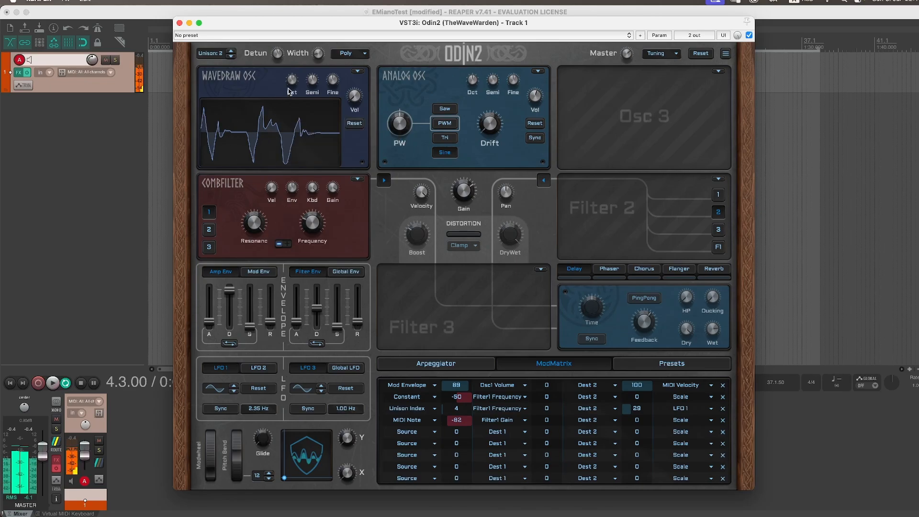
{"action": "mouse_move", "coordinate": [290, 84]}
{"action": "left_mouse_down"}
{"action": "mouse_move", "coordinate": [290, 92]}
{"action": "mouse_move", "coordinate": [298, 68]}
{"action": "left_mouse_up"}
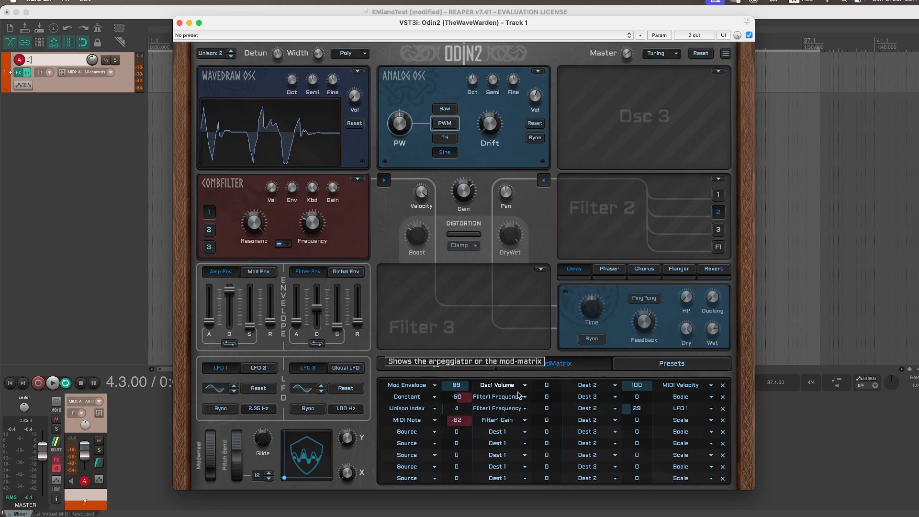
- Route ModWheel to Osc1 Pitch Lin in the fifth modulation row with an amount of 98
{"action": "left_click", "coordinate": [409, 432]}
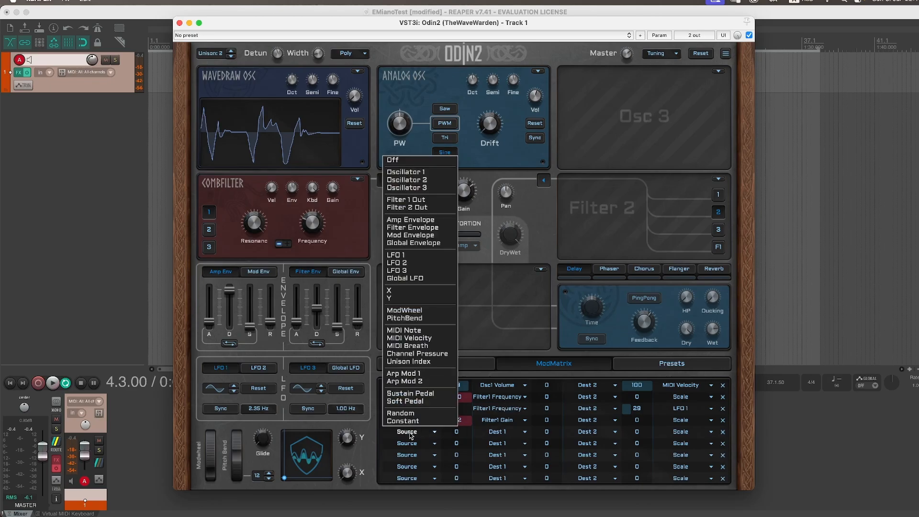
{"action": "left_click", "coordinate": [416, 312]}
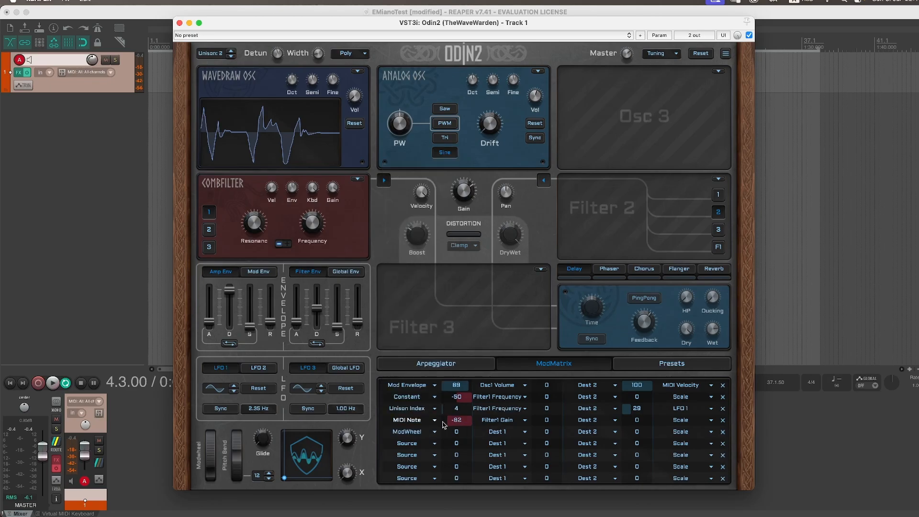
{"action": "left_click", "coordinate": [497, 432]}
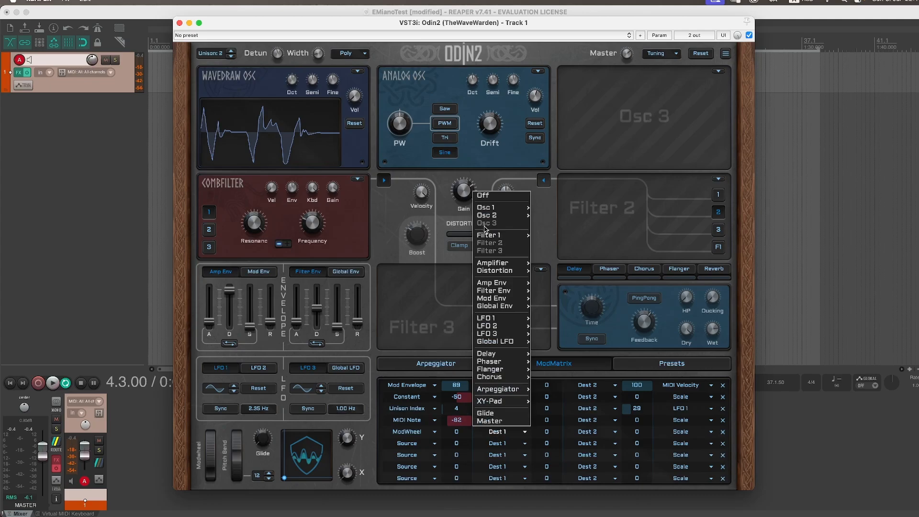
{"action": "mouse_move", "coordinate": [500, 210]}
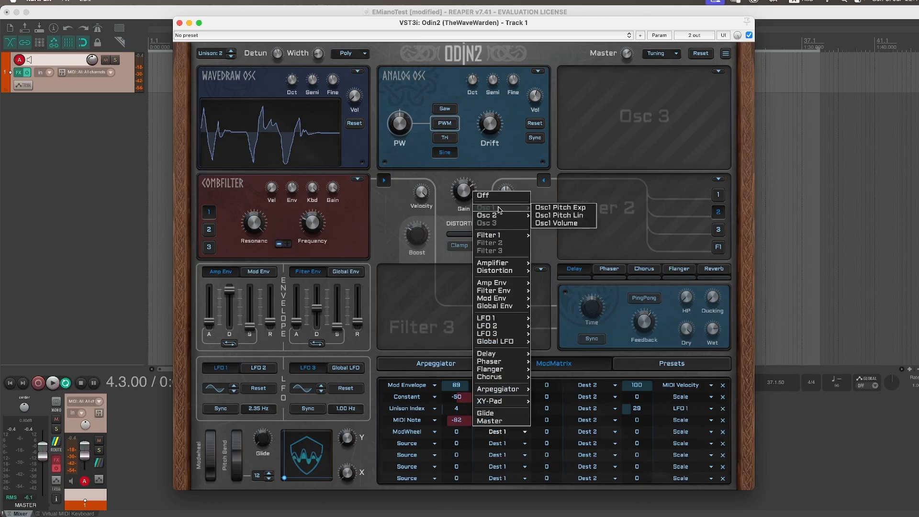
{"action": "left_click", "coordinate": [553, 216]}
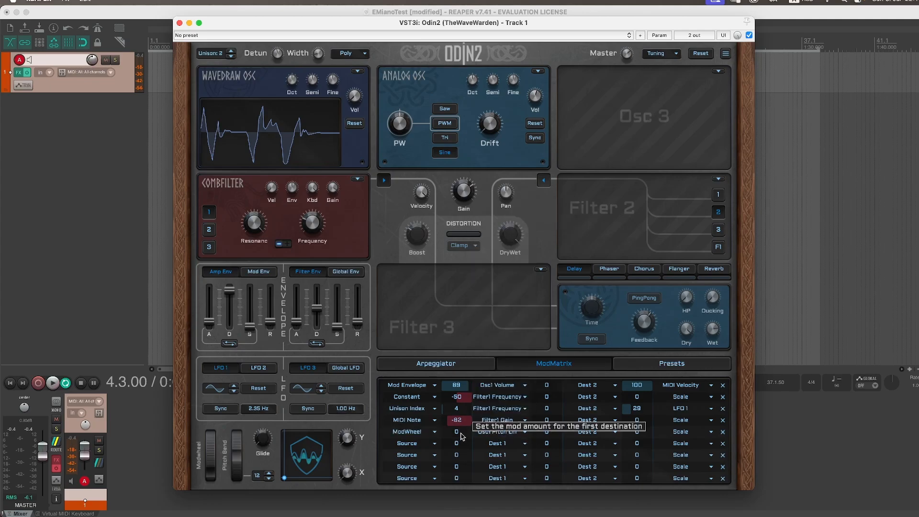
{"action": "left_click_drag", "start_coordinate": [457, 433], "coordinate": [476, 330]}
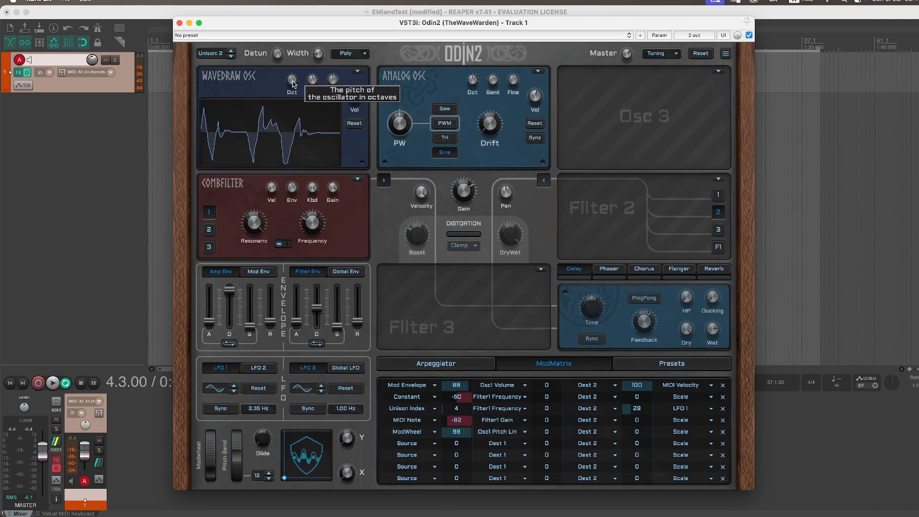
- Lower the Wavedraw oscillator's octave and draw additional sharp spikes in the second half of its waveform
{"action": "mouse_move", "coordinate": [292, 80]}
{"action": "left_mouse_down"}
{"action": "mouse_move", "coordinate": [289, 111]}
{"action": "mouse_move", "coordinate": [292, 86]}
{"action": "left_mouse_up"}
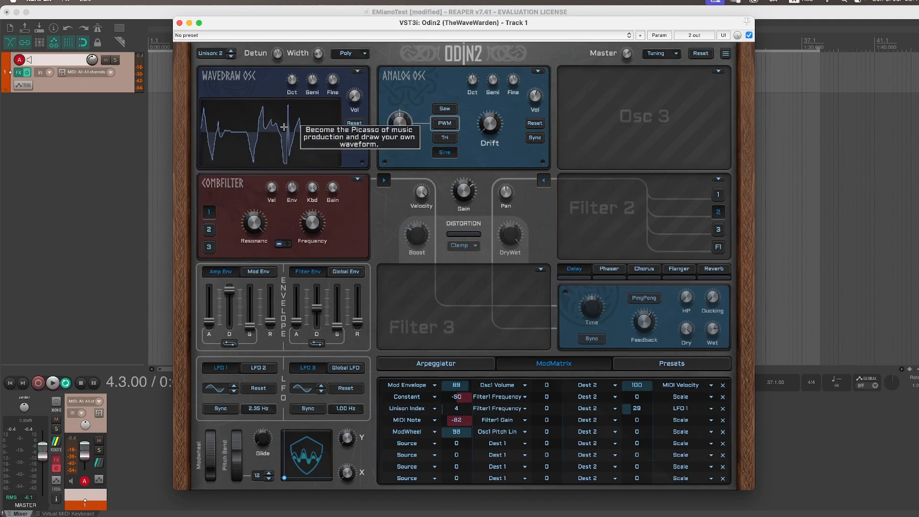
{"action": "left_click", "coordinate": [309, 112]}
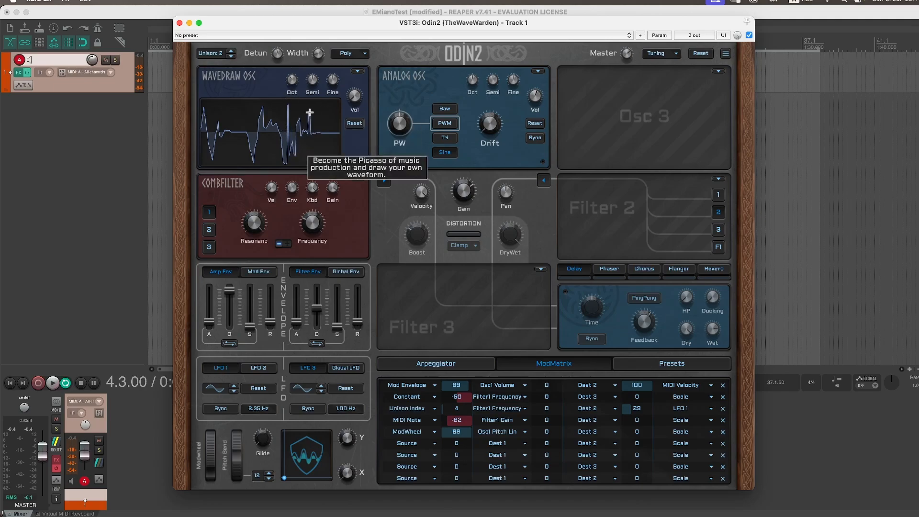
{"action": "left_click", "coordinate": [318, 137]}
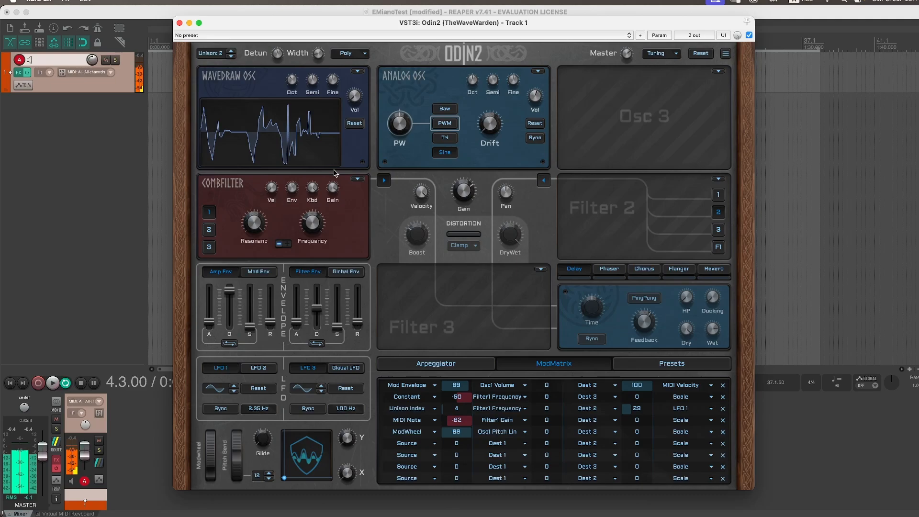